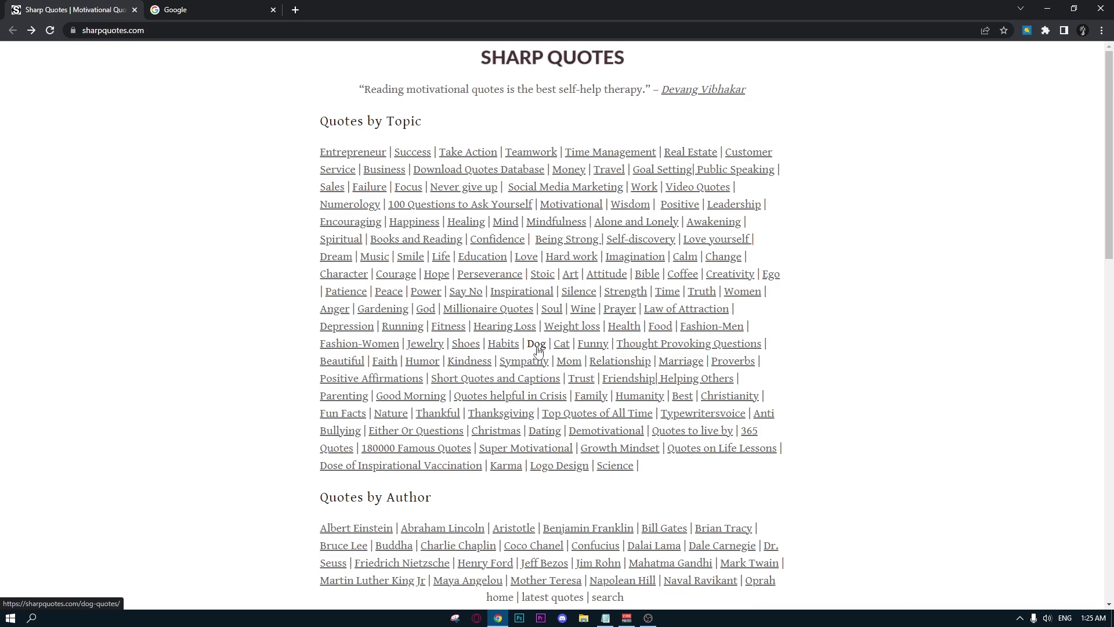
Open the Dog quotes topic and examine the first two quotes in the list
click(538, 348)
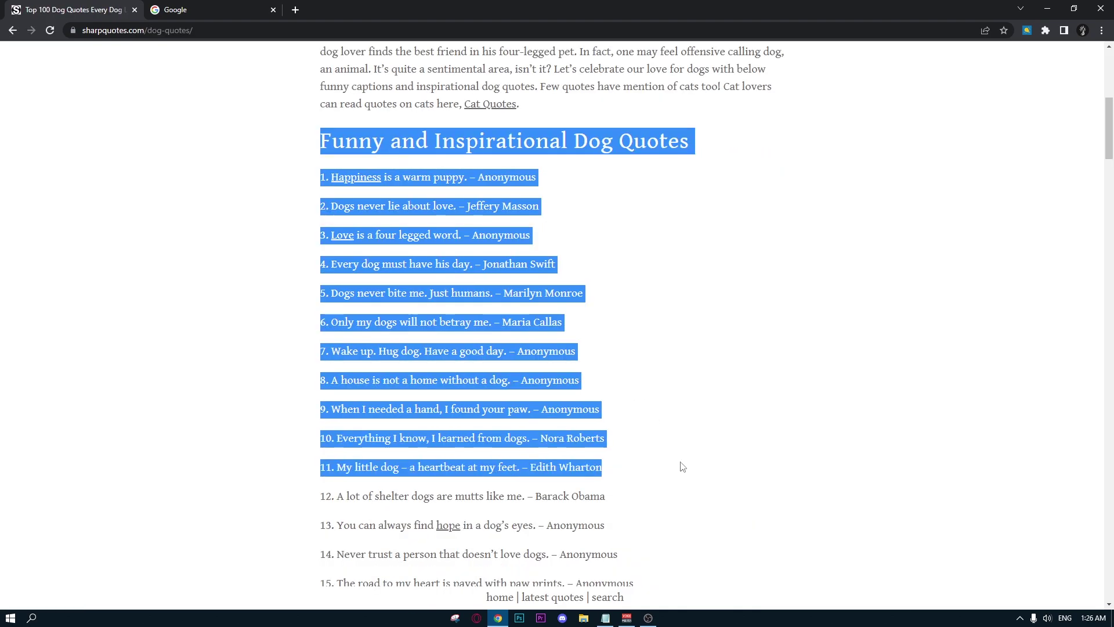
drag(679, 465, 1048, 240)
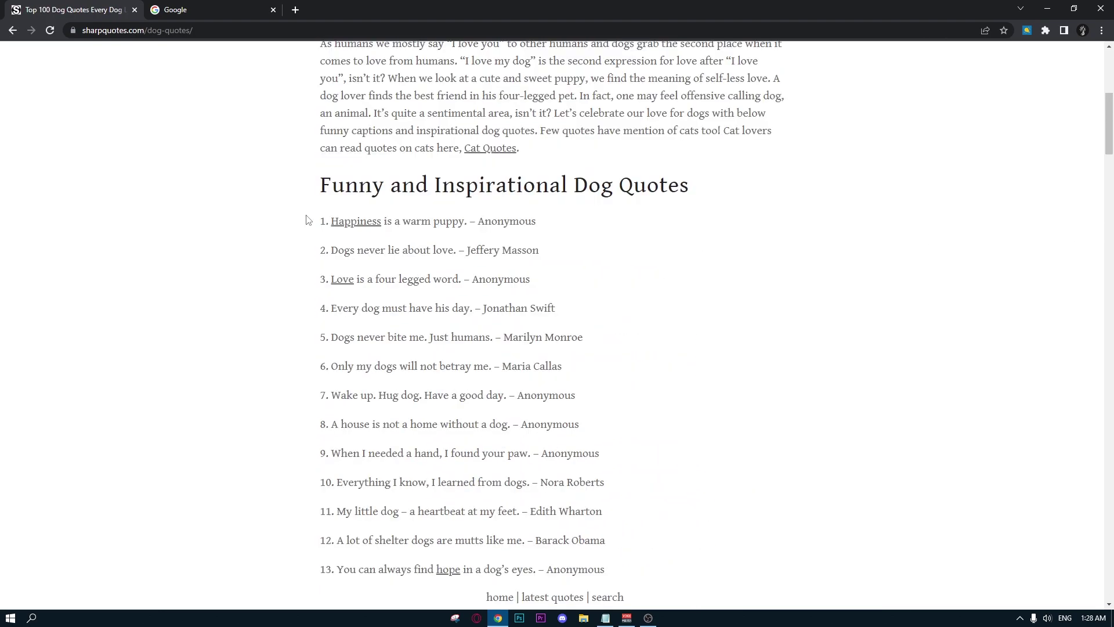
drag(308, 220, 472, 224)
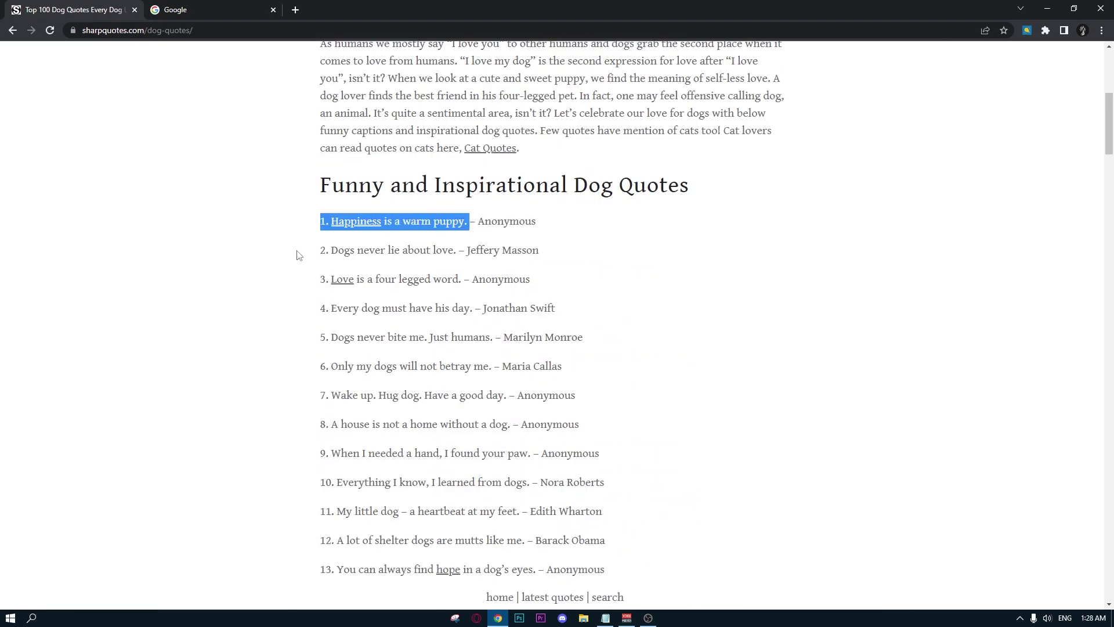
drag(299, 256, 449, 253)
click(510, 242)
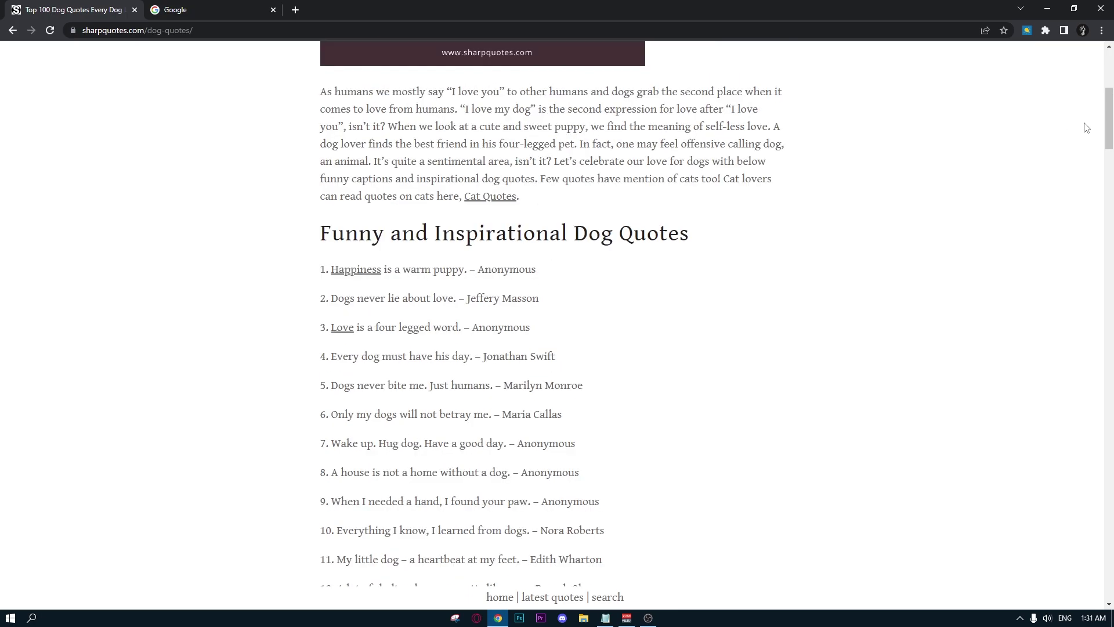
Compare the longer dog quote number 37 with the short quote number 2 near the start of the list
scroll(449, 261, down, 20)
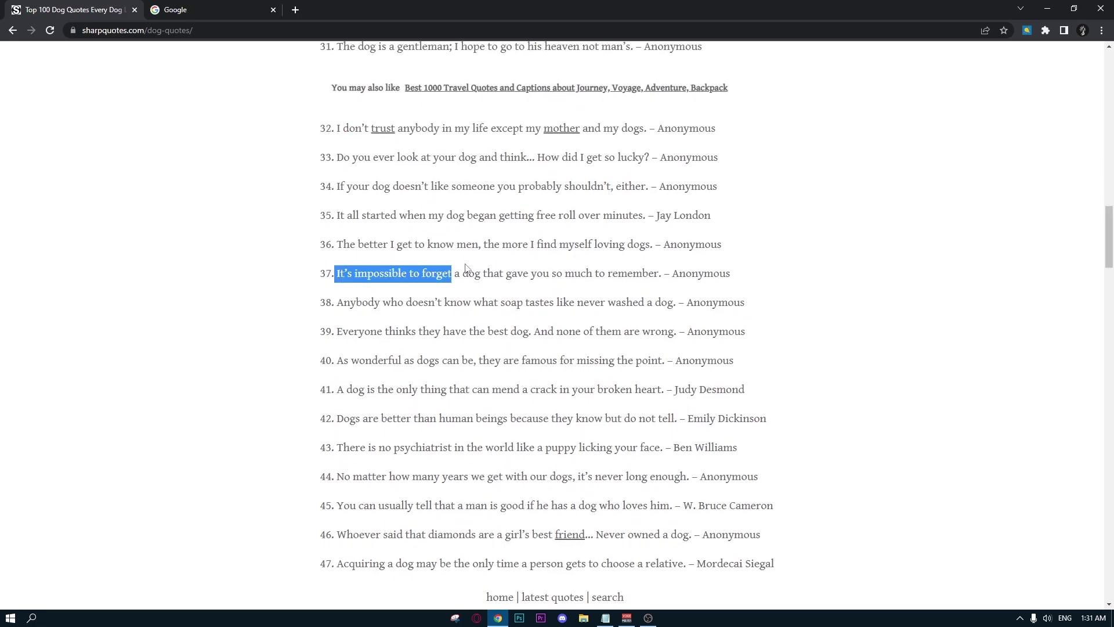
drag(466, 268, 663, 273)
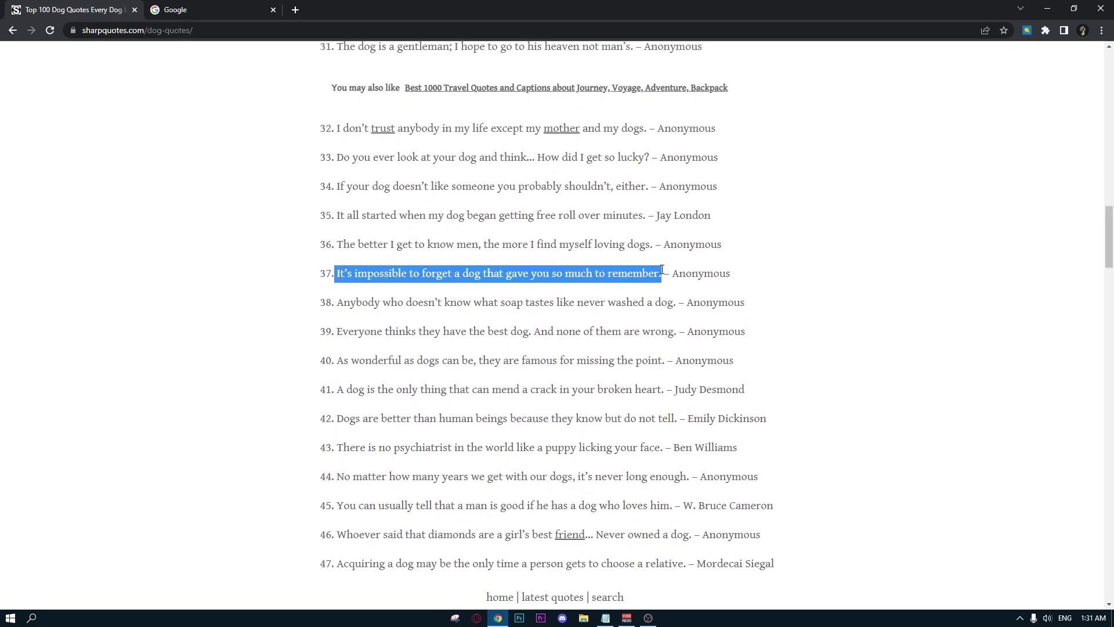
click(346, 277)
drag(339, 273, 659, 274)
click(762, 260)
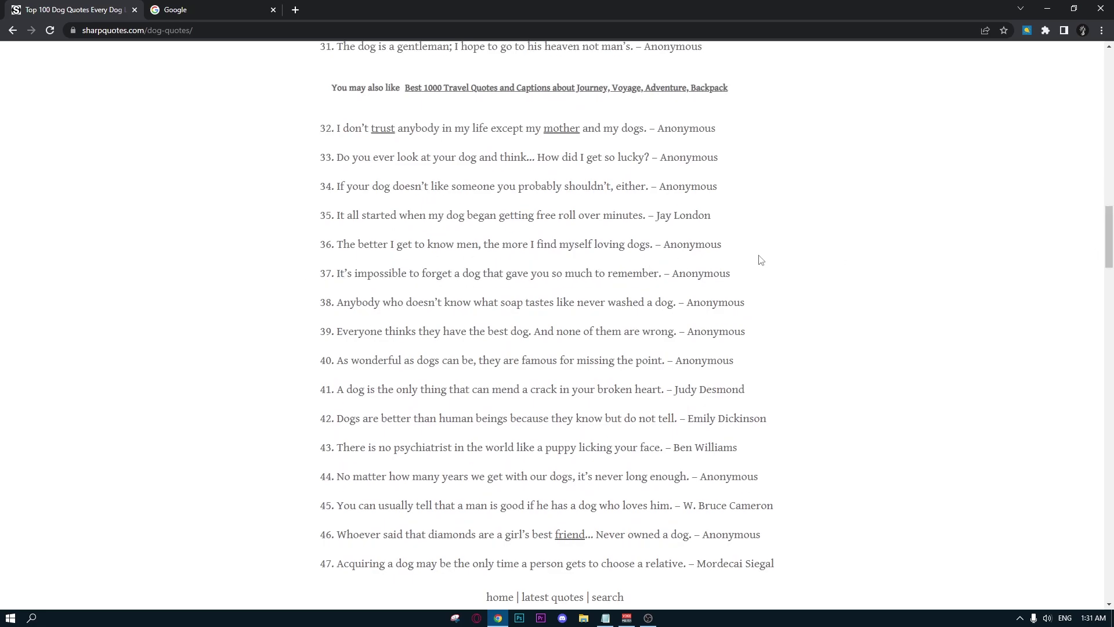
drag(1110, 244, 1111, 135)
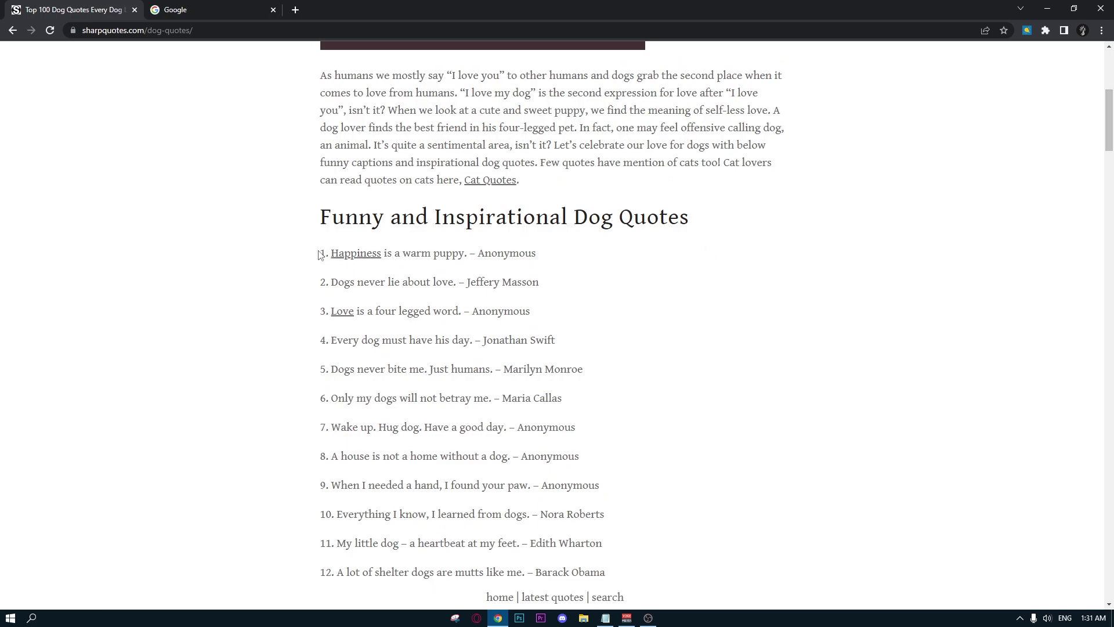
drag(312, 287, 445, 283)
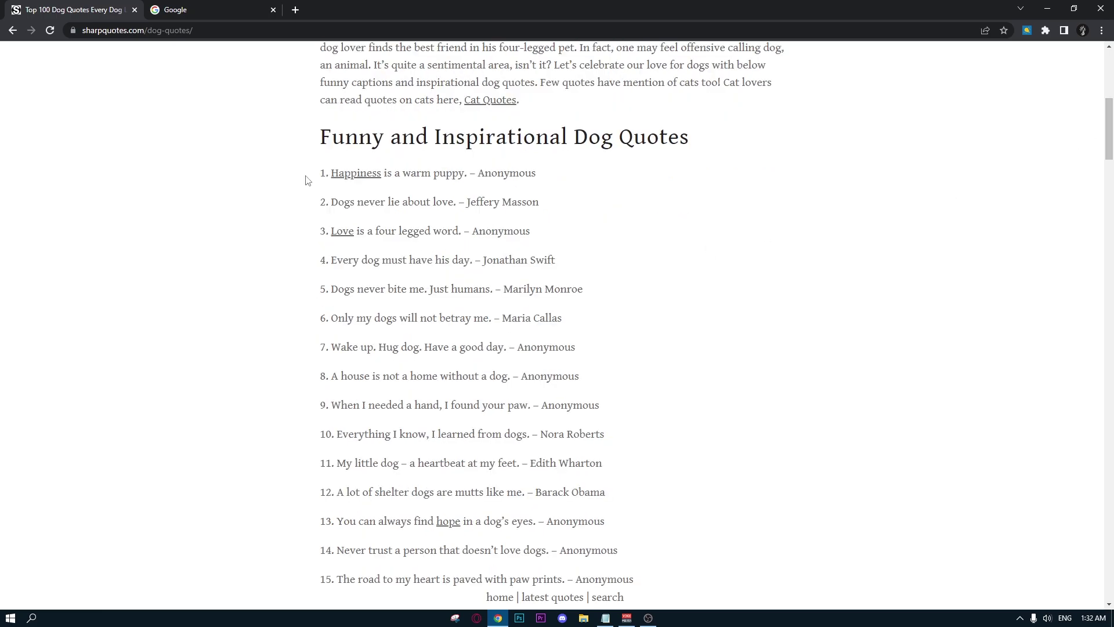
drag(321, 202, 457, 204)
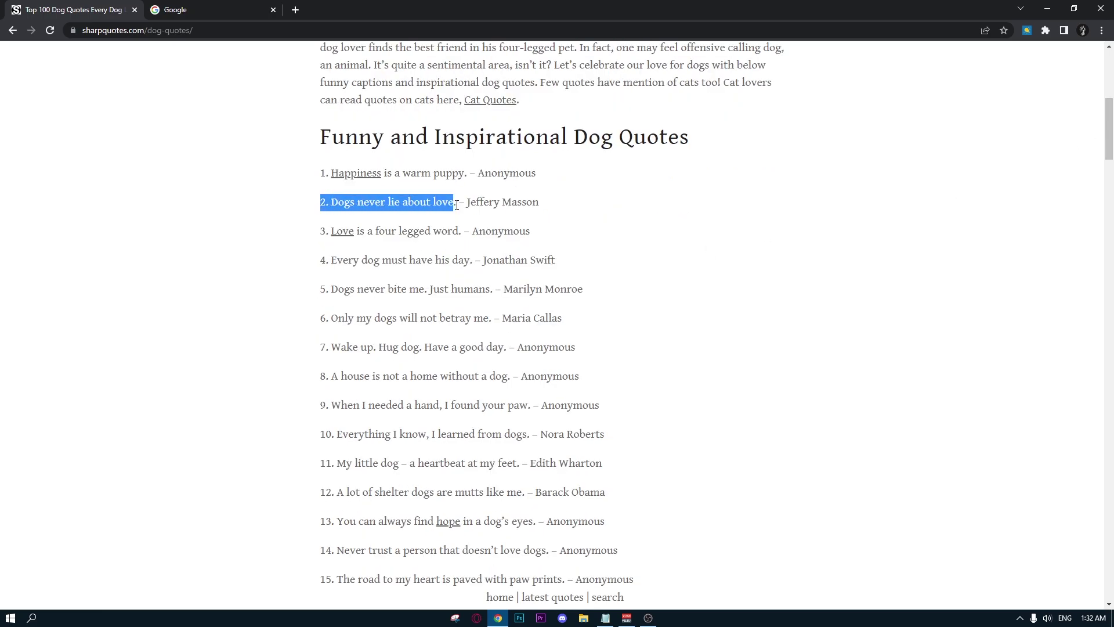
click(627, 249)
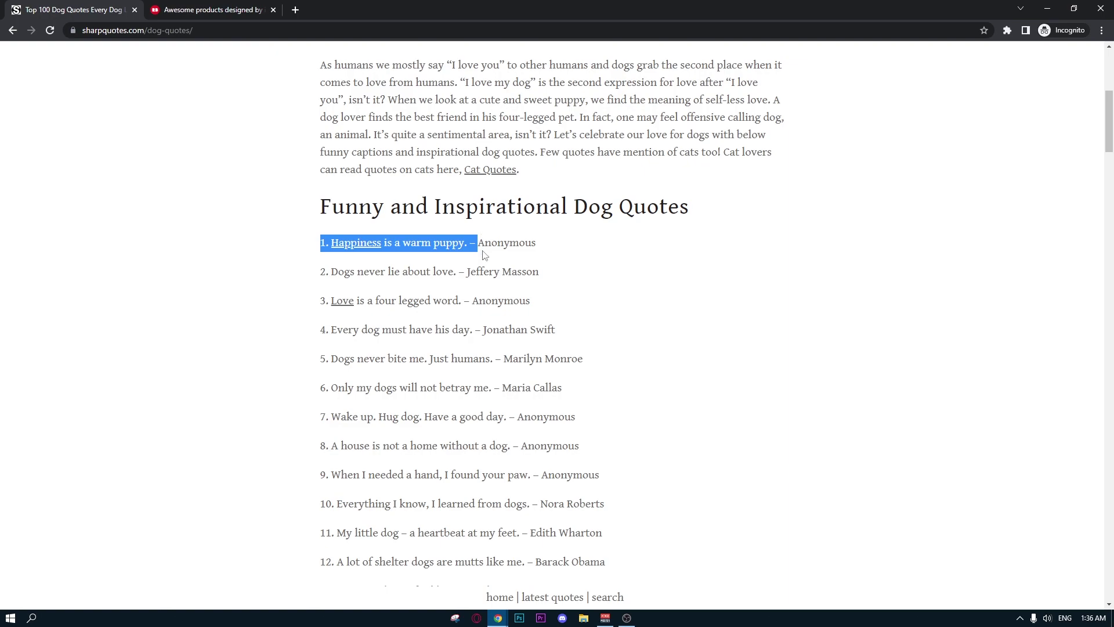
Take the first dog quote, "Happiness is a warm puppy", and check how many Redbubble results it has
click(483, 255)
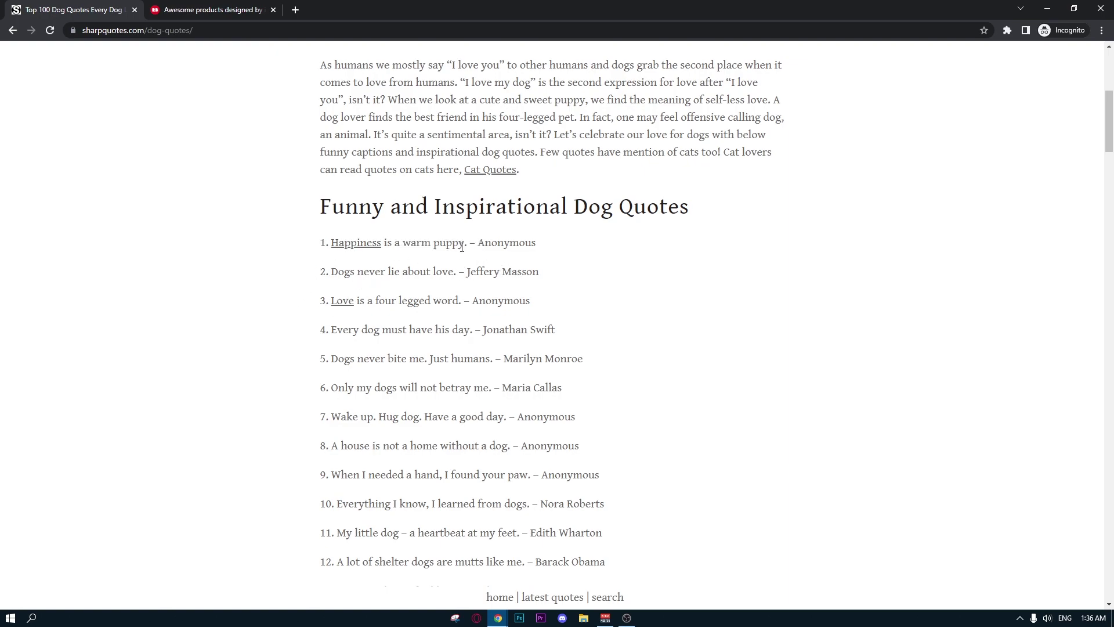
drag(422, 247, 331, 243)
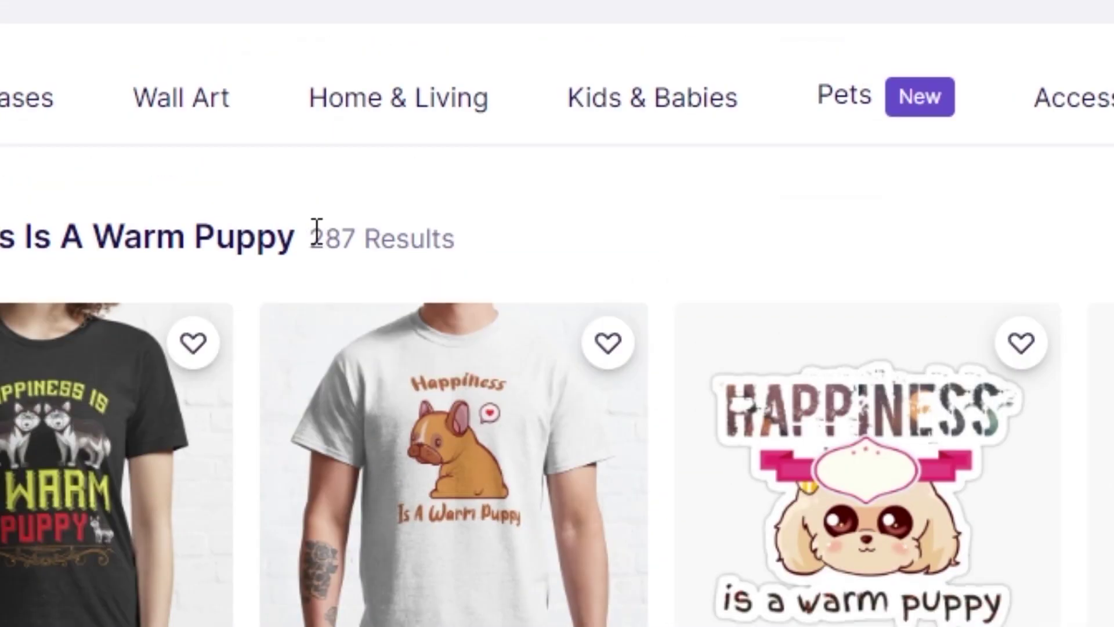
drag(316, 232, 441, 237)
click(478, 227)
Narrow the Redbubble search to "Happiness is a warm puppy pet mats" and examine the available styles and results
mouse_move(871, 99)
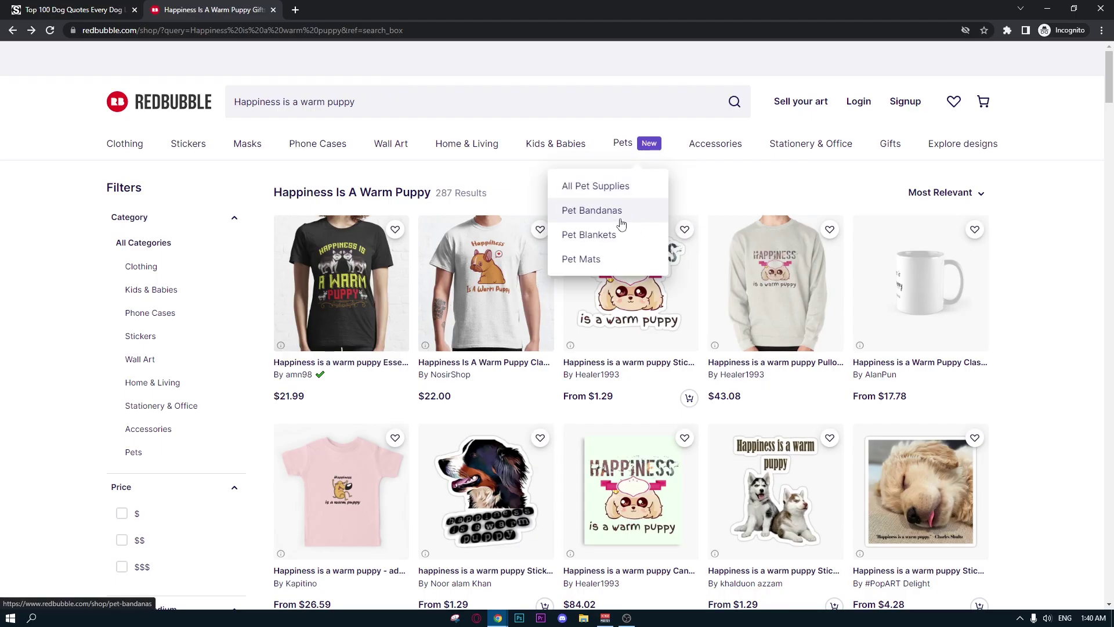
click(403, 101)
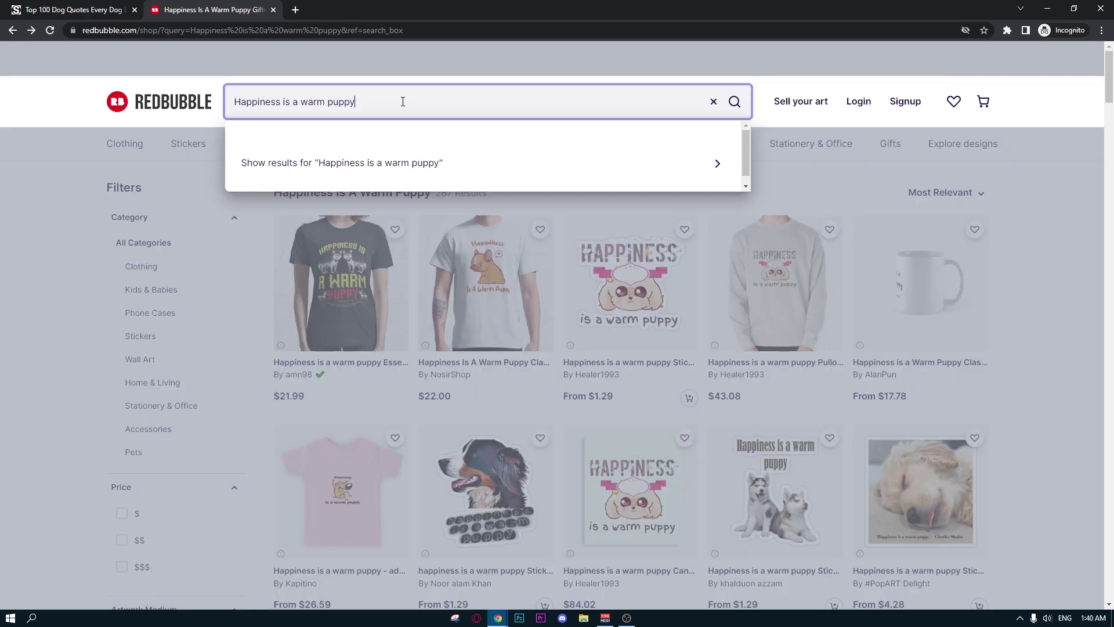
text(pet mats)
key(Return)
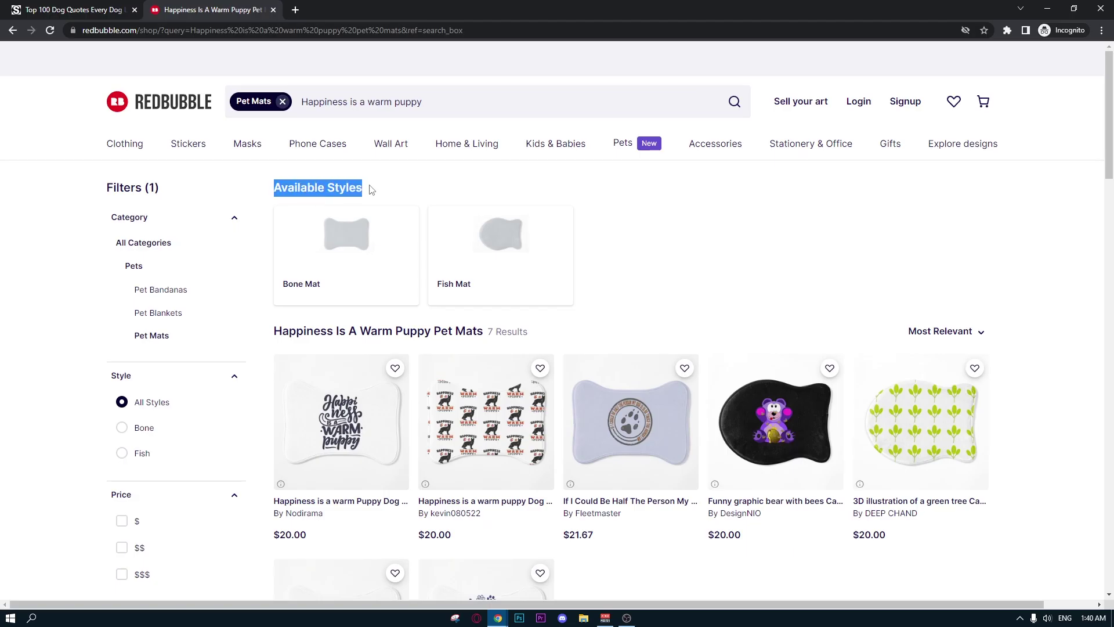
click(372, 190)
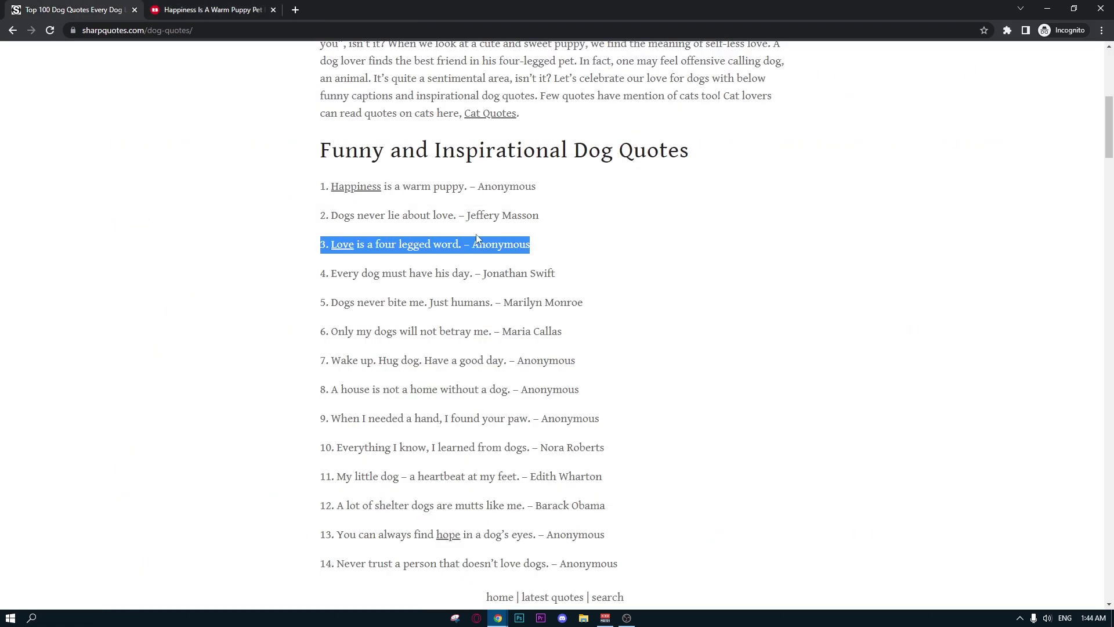
click(476, 238)
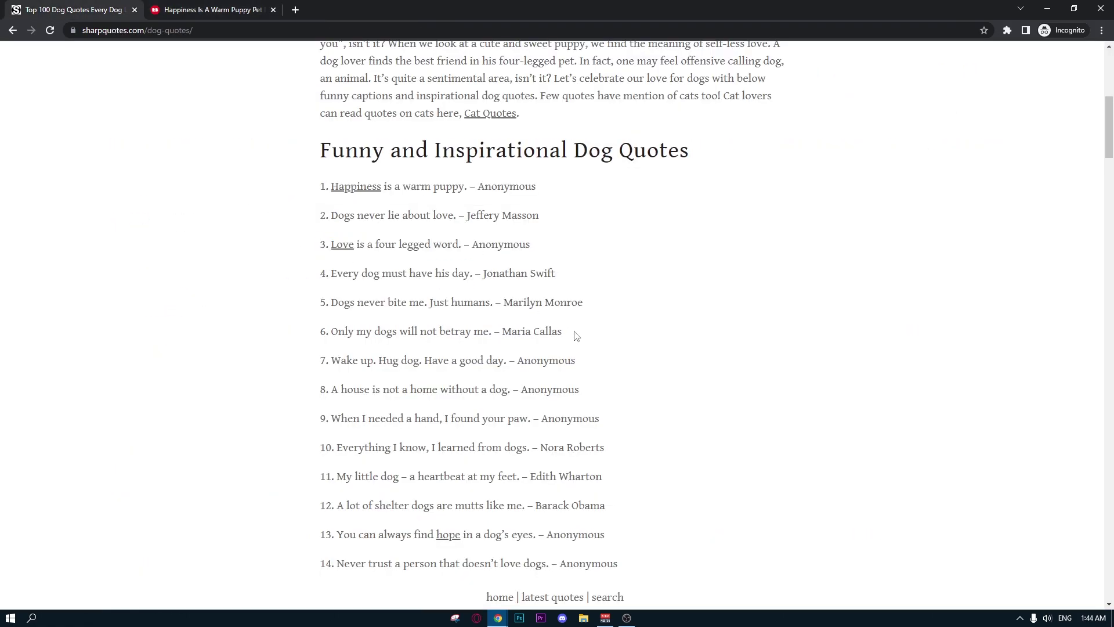
Return to the dog quotes list and highlight quote 7, "Wake up. Hug dog. Have a good day."
drag(568, 359, 320, 361)
click(525, 362)
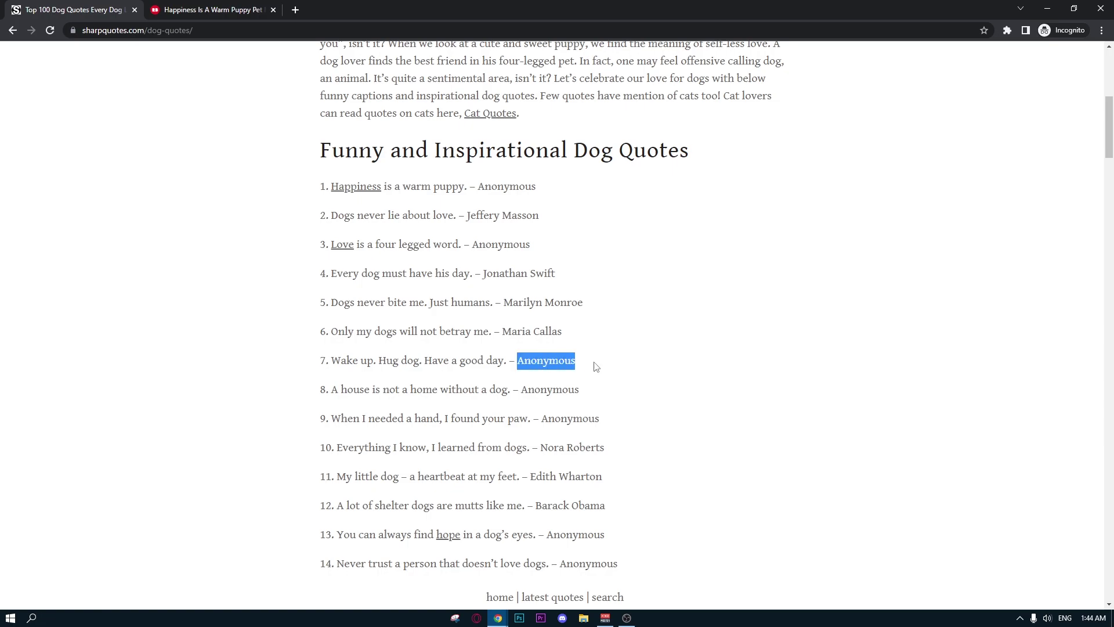
drag(603, 365, 311, 358)
click(603, 326)
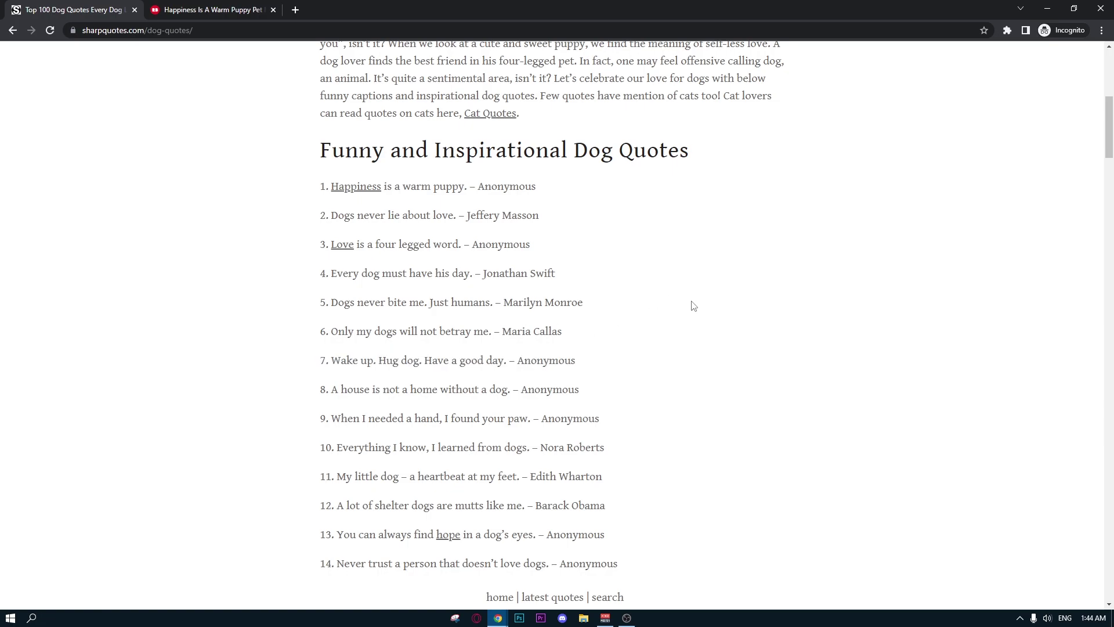
Open the Cat Quotes page linked in the dog quotes introduction and look through its list
scroll(603, 226, up, 2)
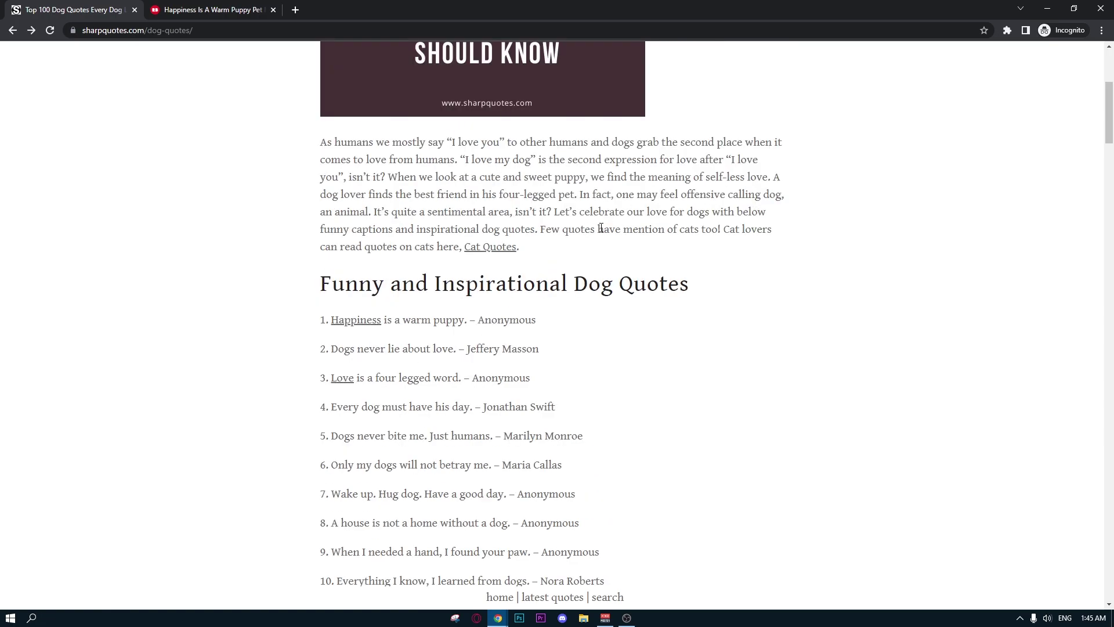
click(493, 247)
scroll(453, 232, down, 9)
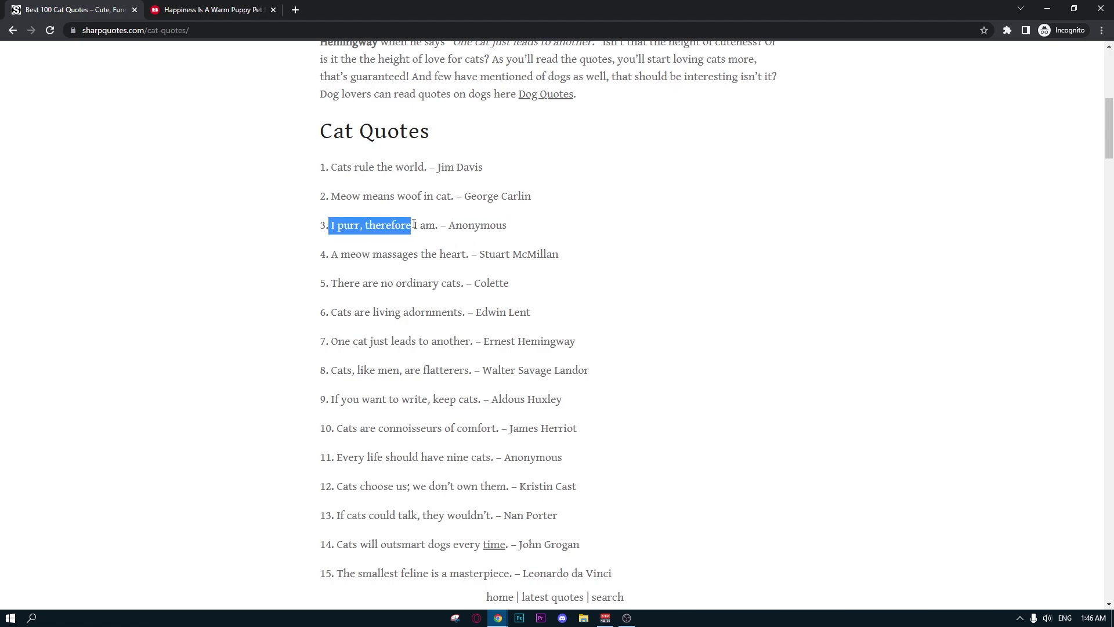
mouse_move(1112, 131)
mouse_down()
mouse_move(1110, 214)
mouse_move(1110, 146)
mouse_up()
Search Google Images for "funny dogs quotes" in a new browser tab
click(297, 14)
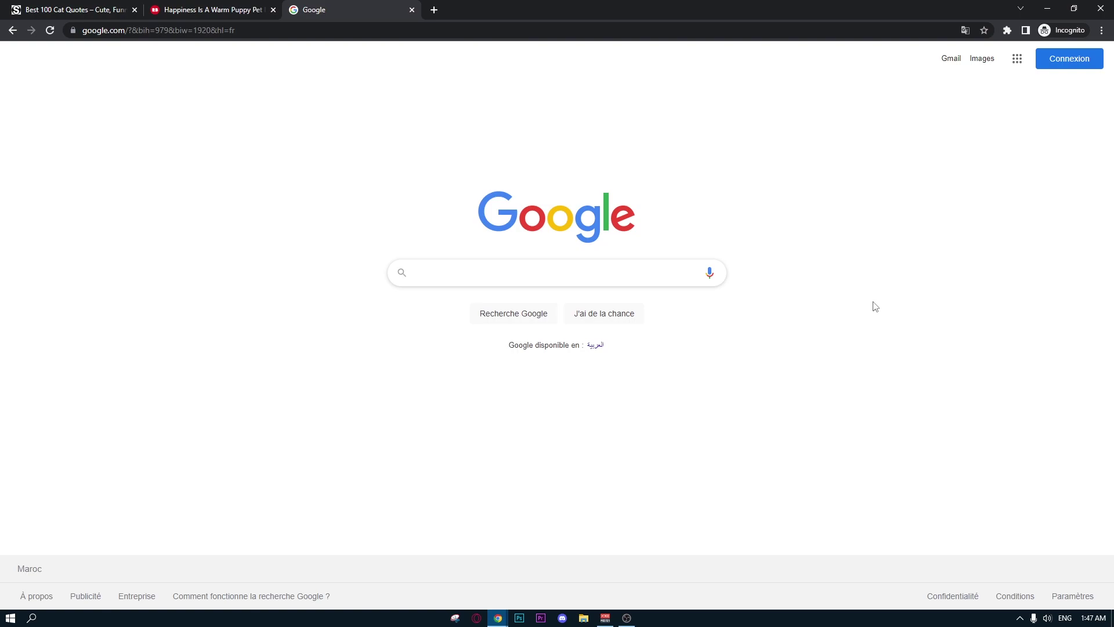
text(funny )
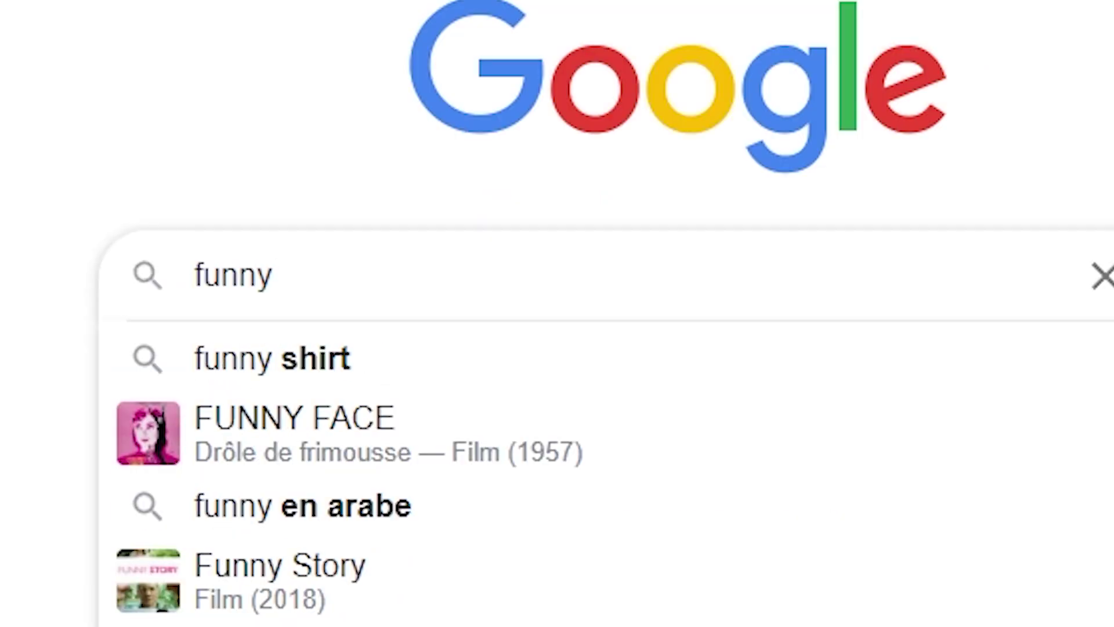
text(dogs quotes)
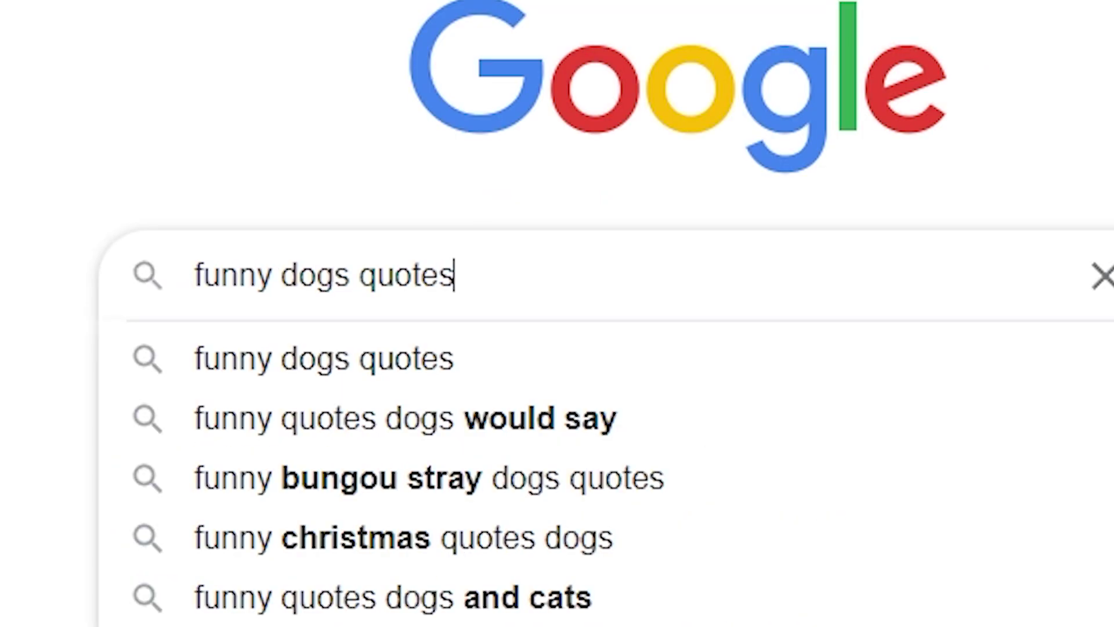
key(Return)
click(173, 105)
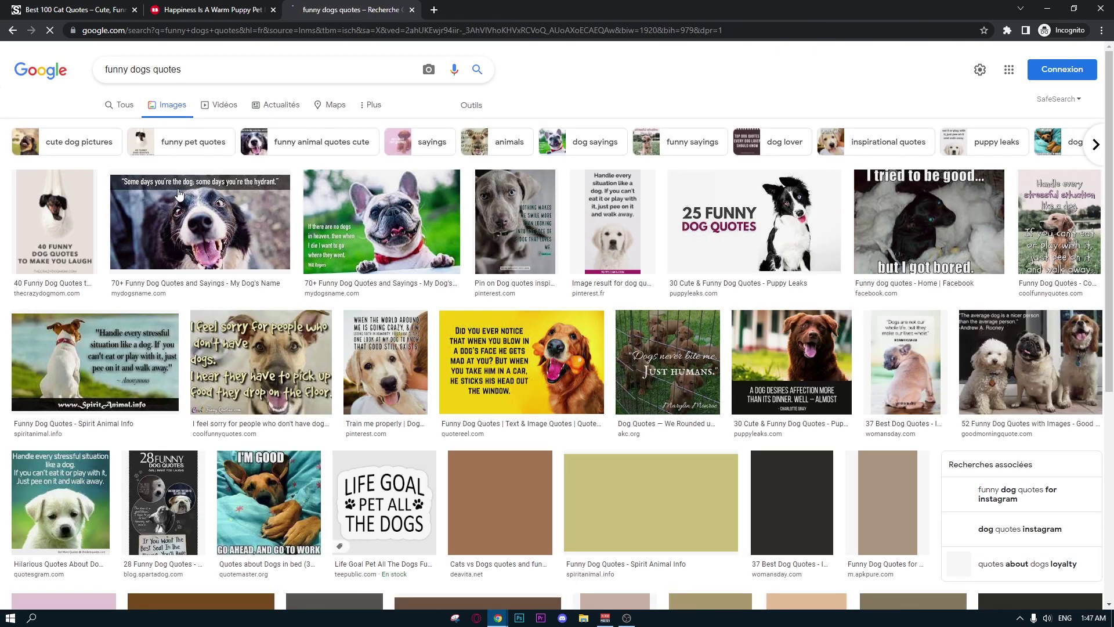
Browse the dog quote images for design ideas, previewing the "Life Goal Pet All The Dogs" design
scroll(994, 129, down, 6)
scroll(1023, 261, up, 2)
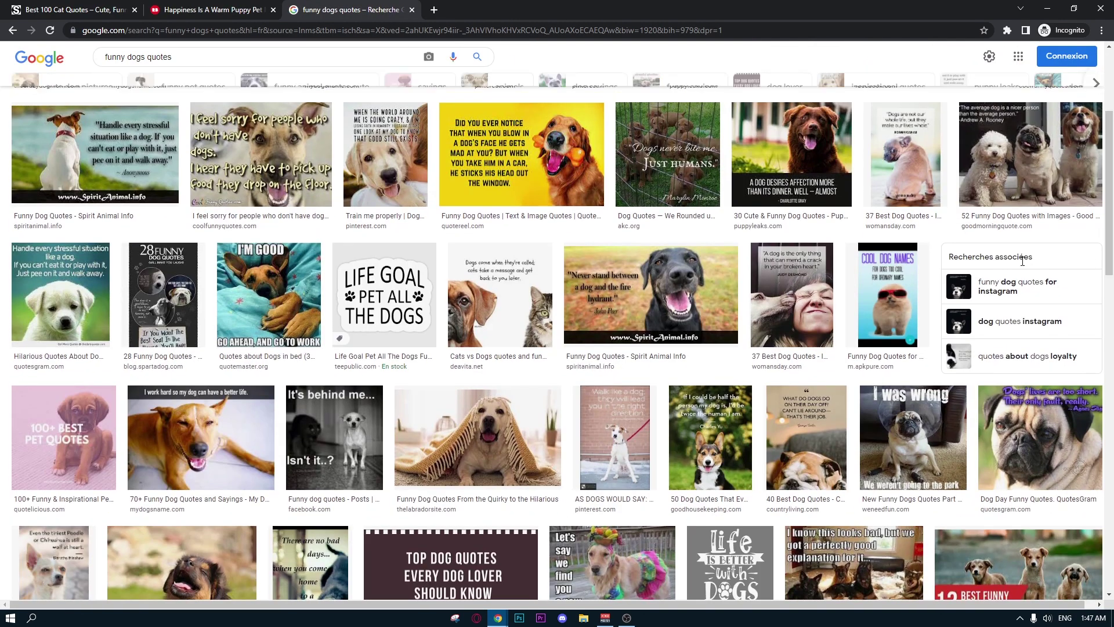
click(376, 297)
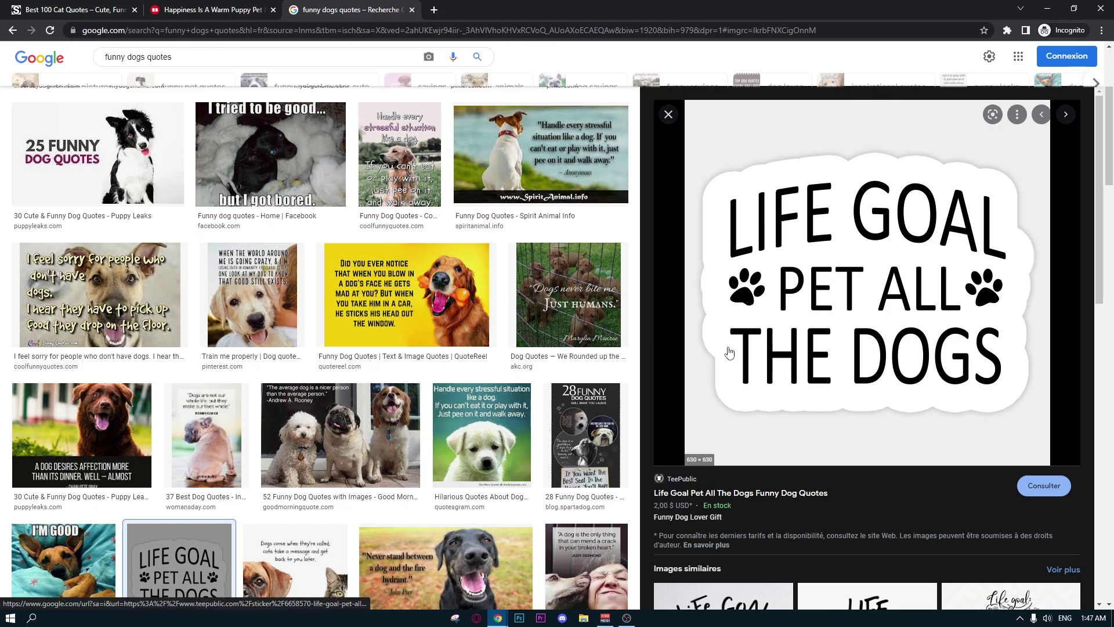
key(Escape)
scroll(833, 383, down, 6)
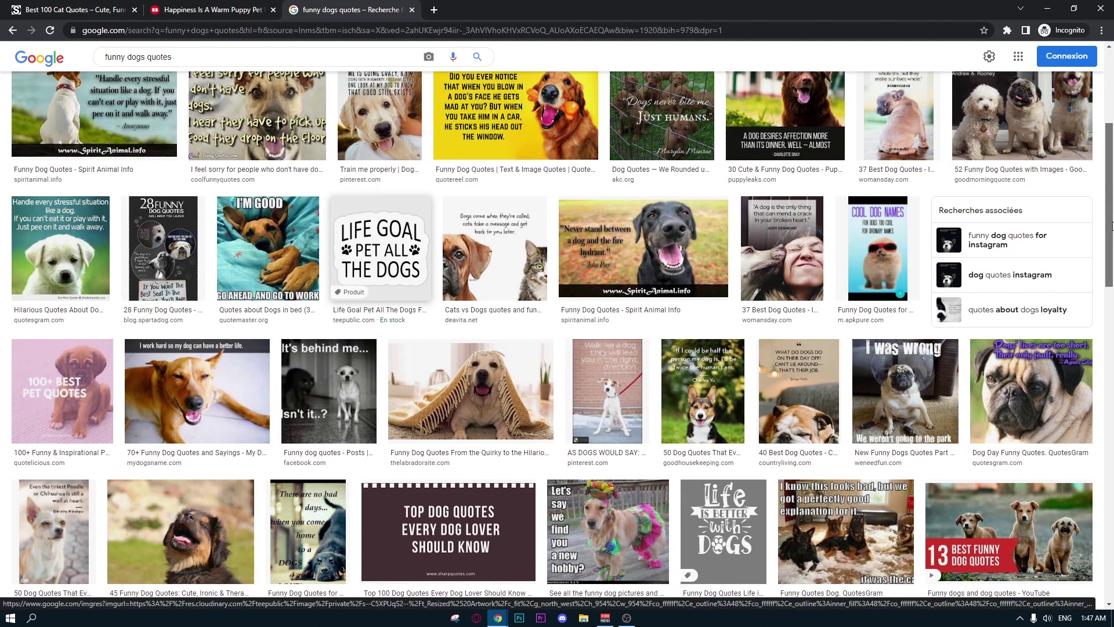
drag(1113, 286, 1113, 347)
click(450, 101)
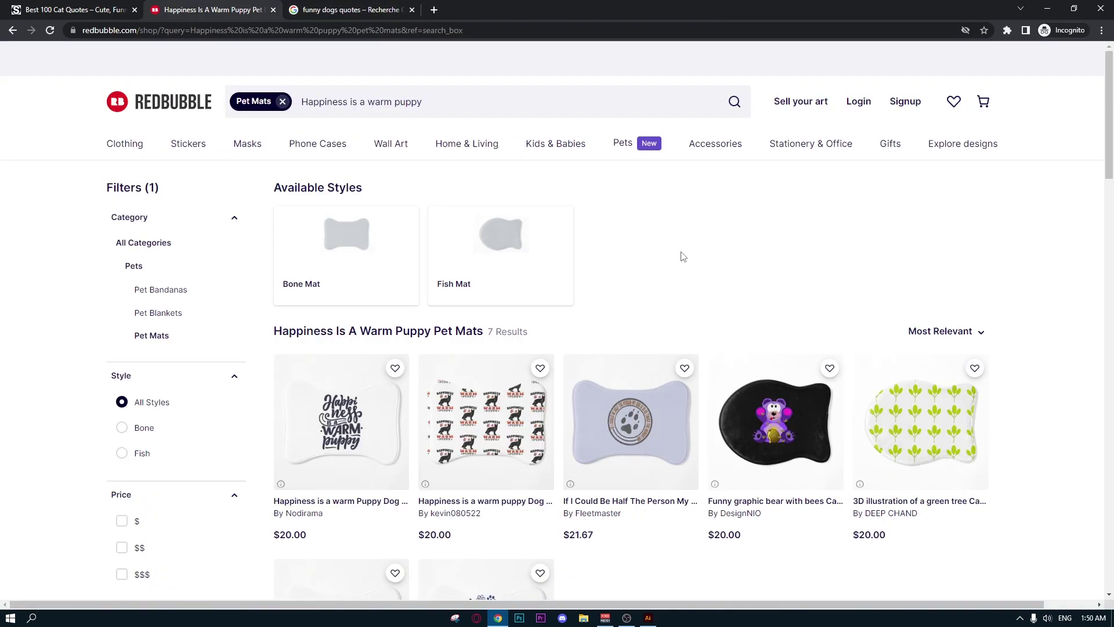
Search Google Images for "funny dogs shirt" and look through the shirt designs
click(350, 6)
click(257, 69)
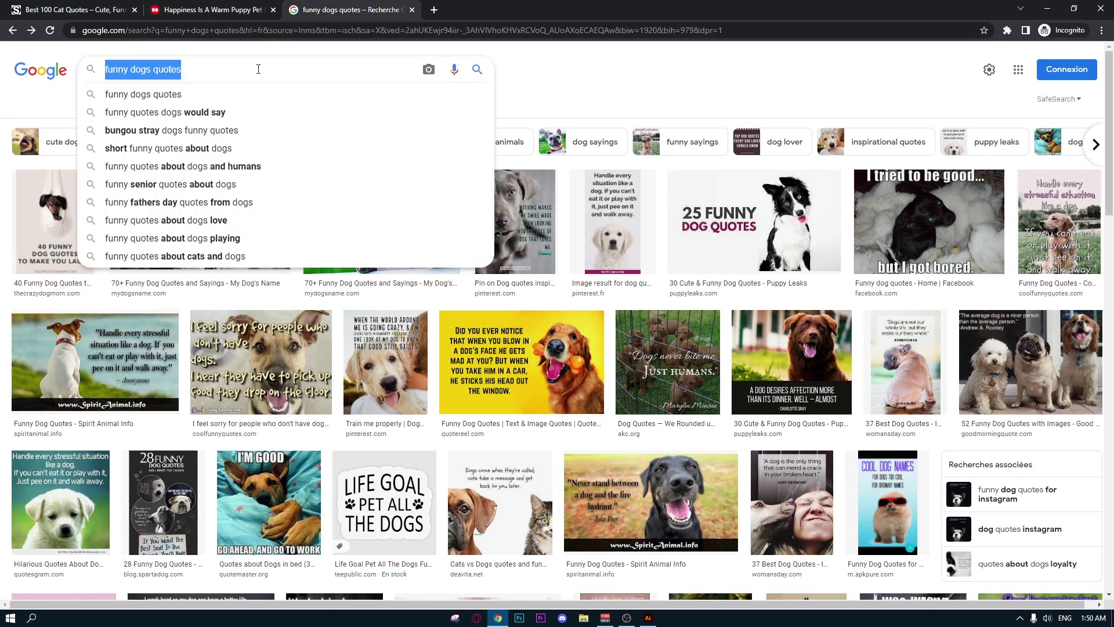
text(funny dog)
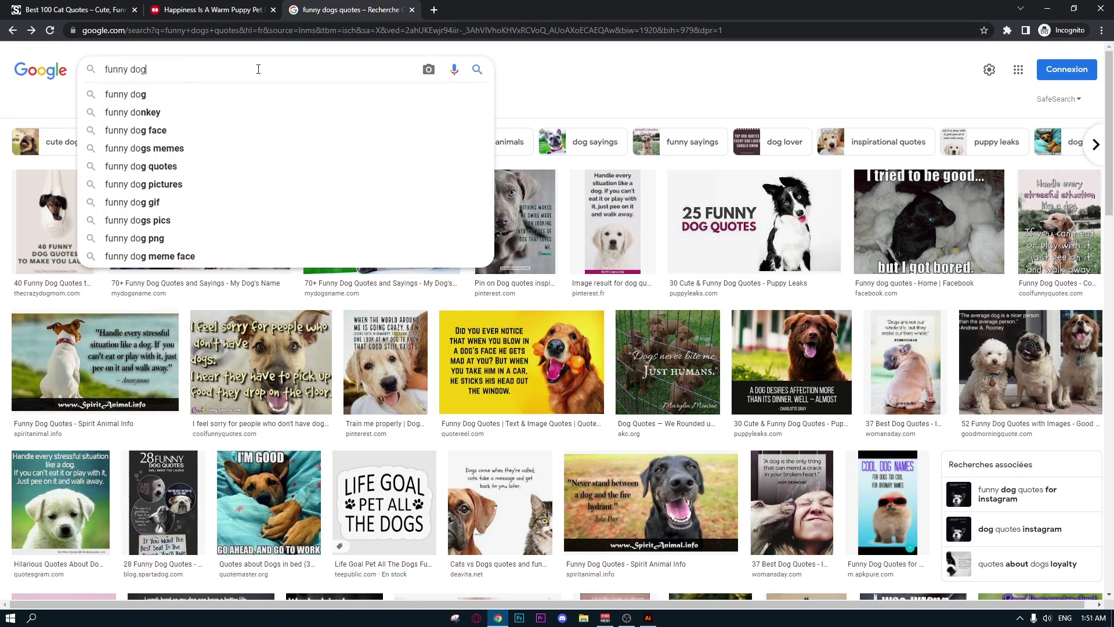
text(s shirt)
key(Return)
scroll(558, 337, down, 10)
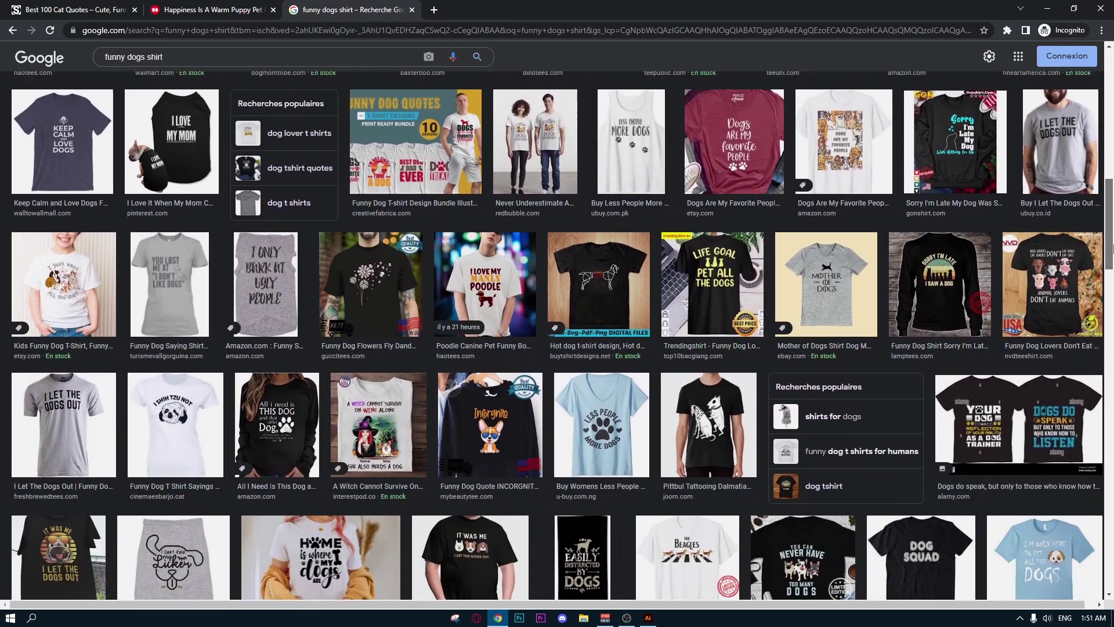
scroll(1112, 249, down, 2)
click(602, 284)
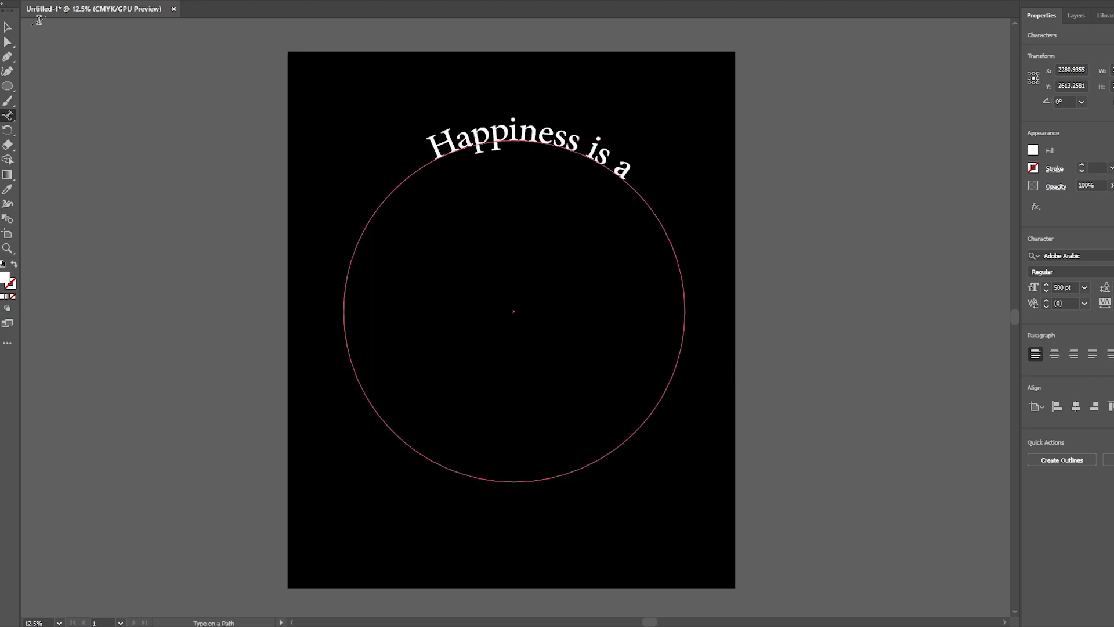
Replace the text on the circular path with HAPPINESS IS A in capitals, keeping the Adobe Arabic font
key(ctrl+a)
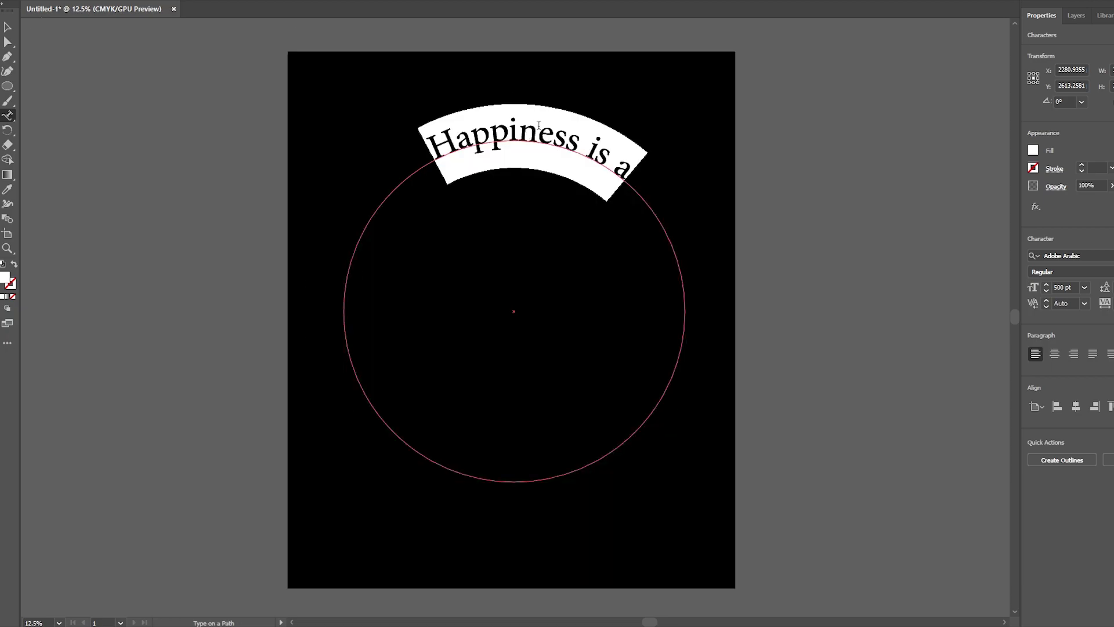
click(1037, 256)
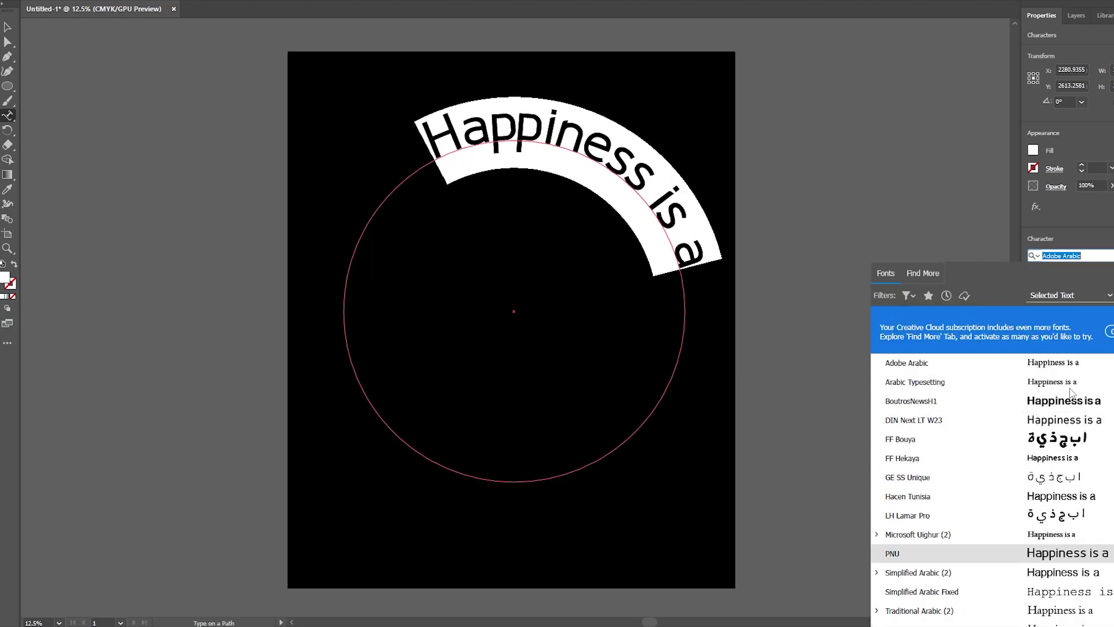
click(1083, 363)
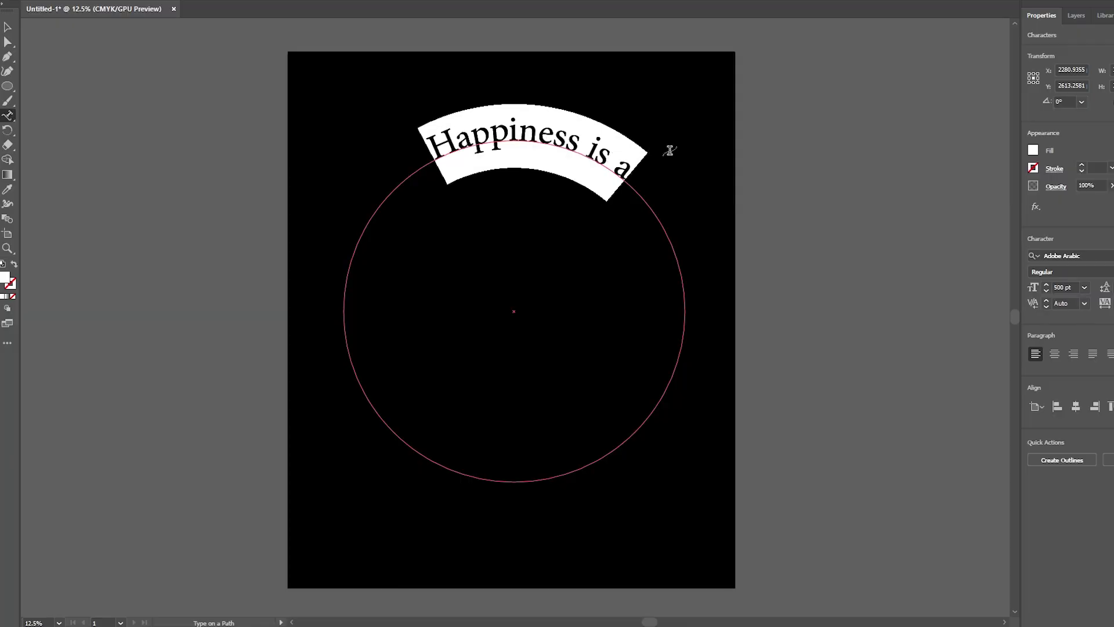
text(HAPINESS)
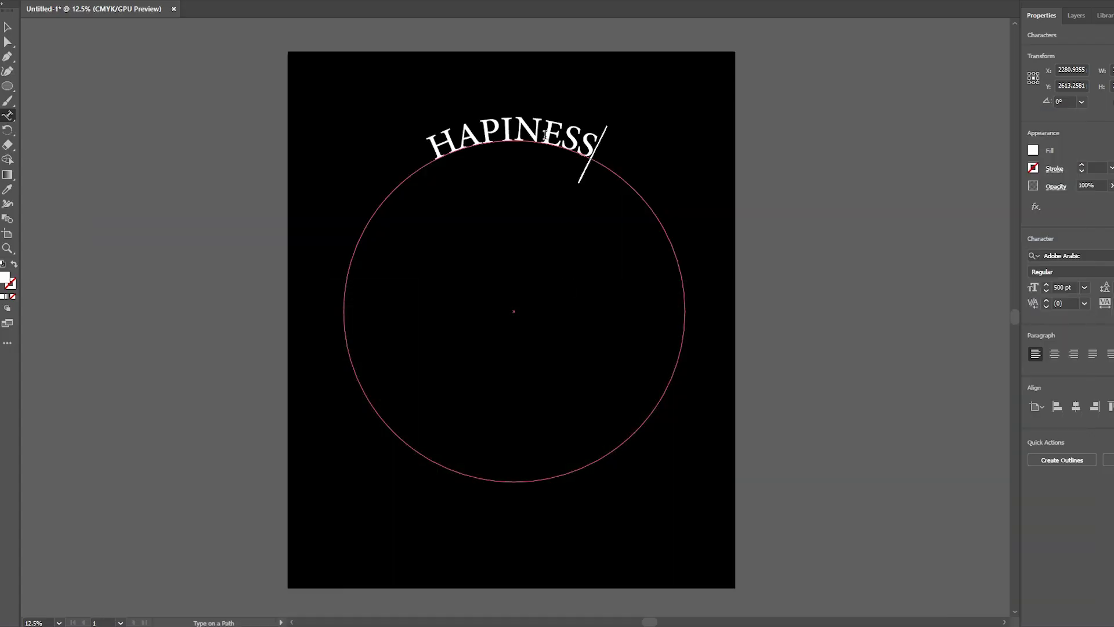
text(IS A)
key(Escape)
Change the font of the circular HAPPINESS IS A text to CCTheSculptor Heavy
click(8, 41)
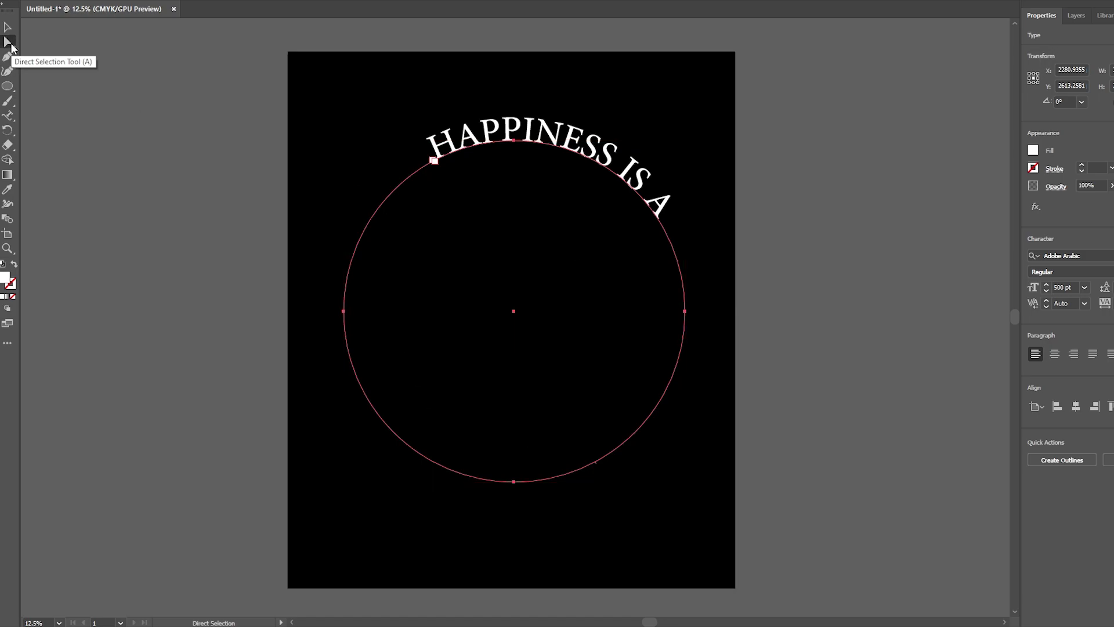
scroll(876, 462, up, 1)
click(517, 466)
mouse_move(512, 471)
mouse_down()
mouse_move(567, 450)
mouse_move(519, 455)
mouse_up()
key(v)
key(space)
drag(492, 165, 544, 208)
click(1107, 256)
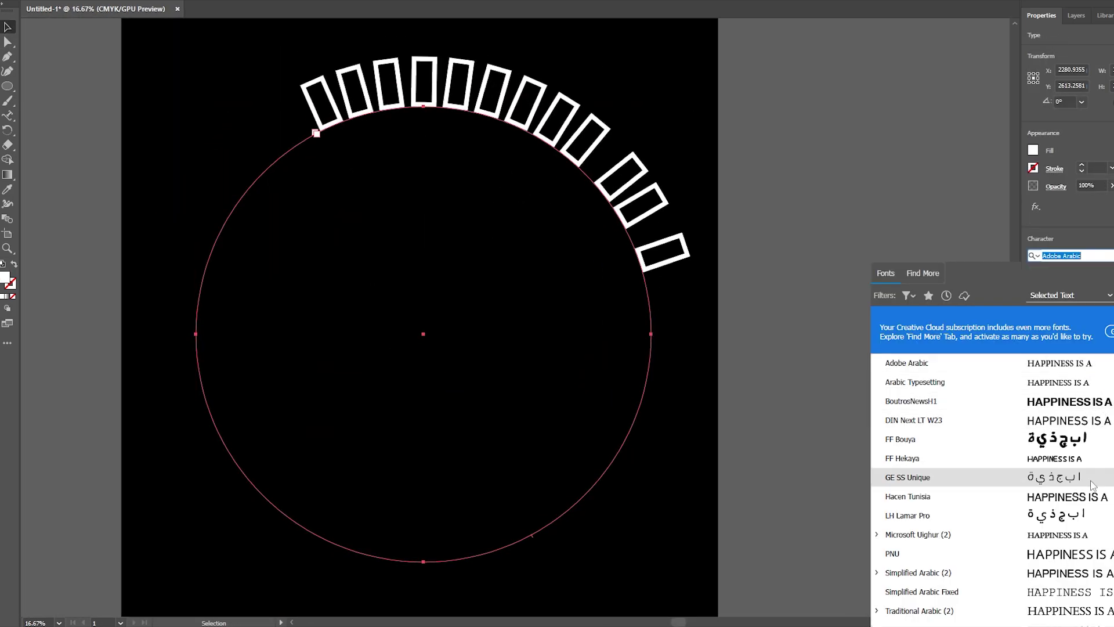
scroll(1090, 477, down, 10)
click(1068, 610)
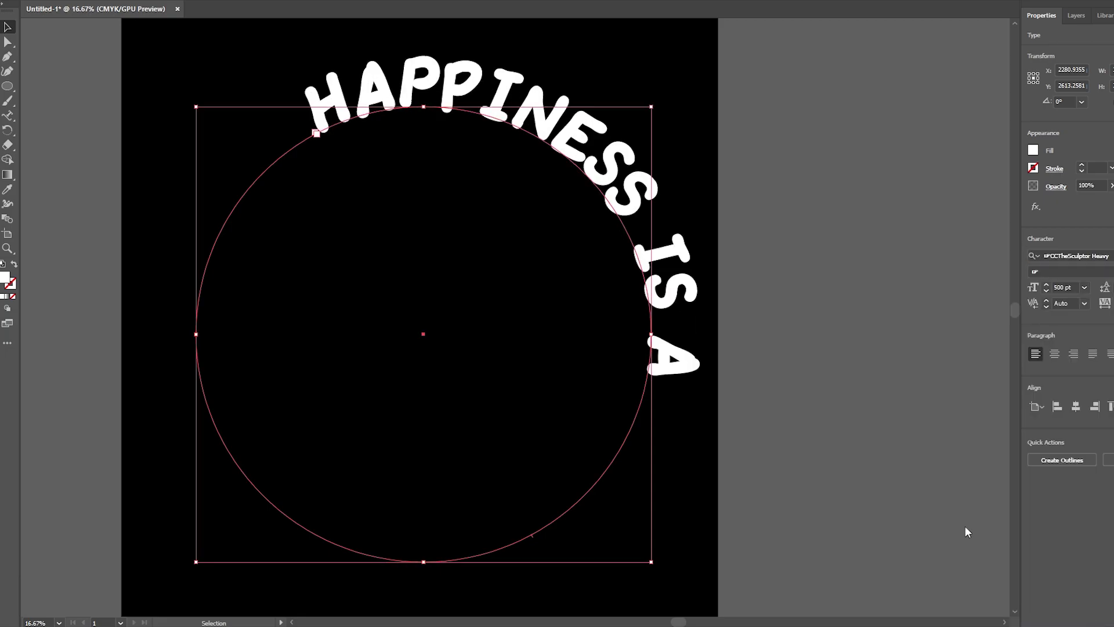
Slide the HAPPINESS IS A text along its path so it arcs over the top of the circle
drag(533, 538, 619, 457)
click(668, 184)
scroll(667, 184, down, 2)
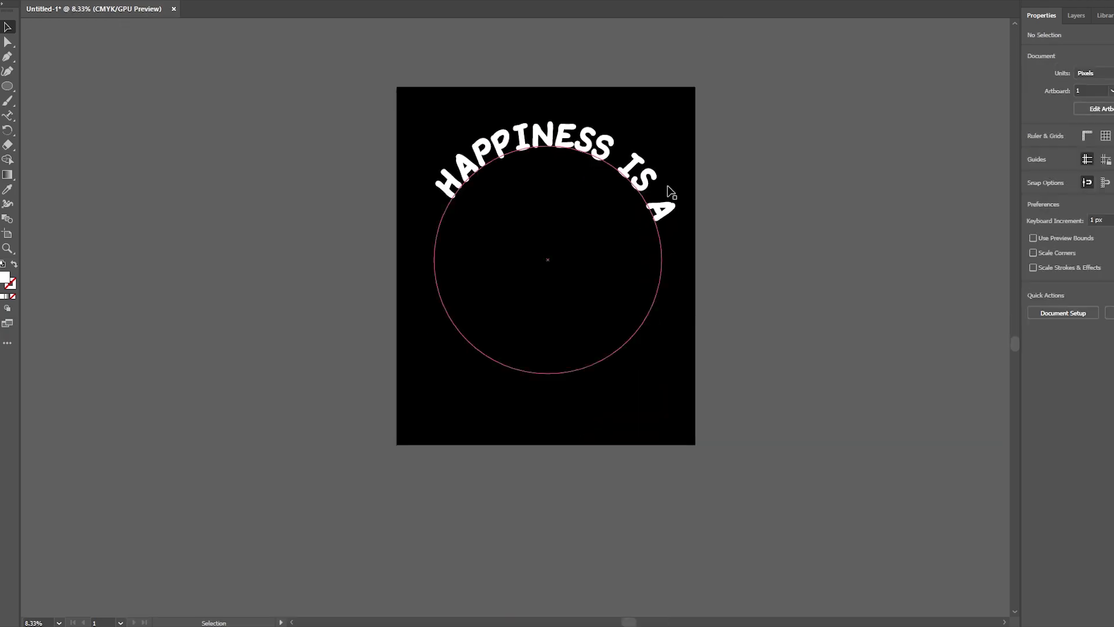
scroll(650, 131, up, 1)
Duplicate the circular text below the original and centre the copy vertically on the artboard
click(344, 394)
click(749, 307)
drag(750, 307, 300, 321)
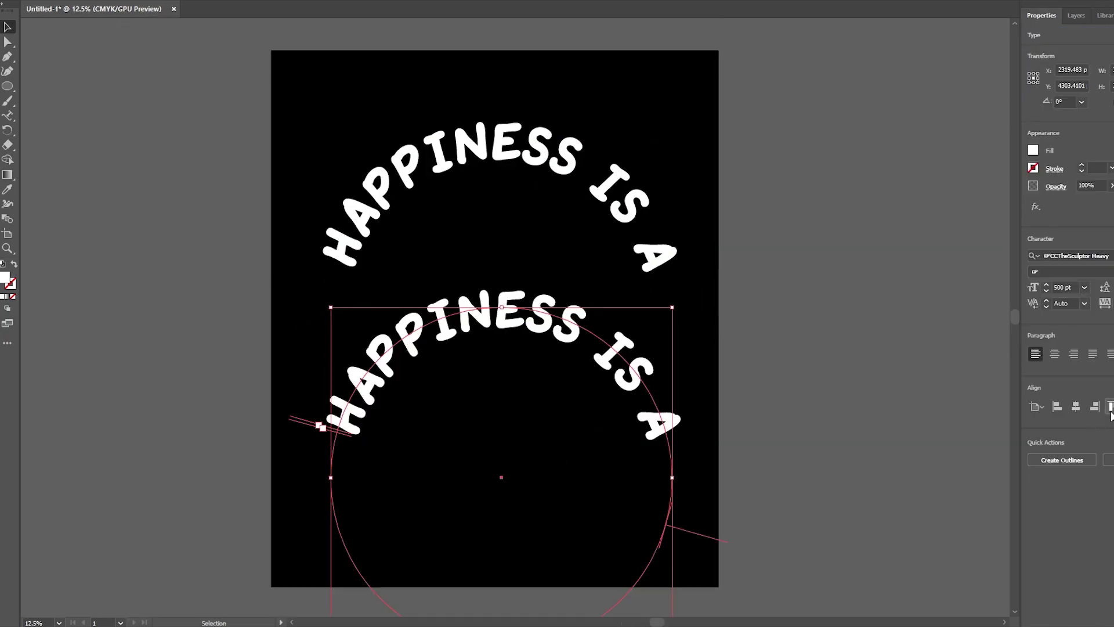
click(1113, 407)
right_click(616, 445)
key(Escape)
Rotate the copied text circle about 180 degrees and flip its text across the path to read upright along the bottom
drag(676, 497, 348, 159)
drag(339, 265, 375, 359)
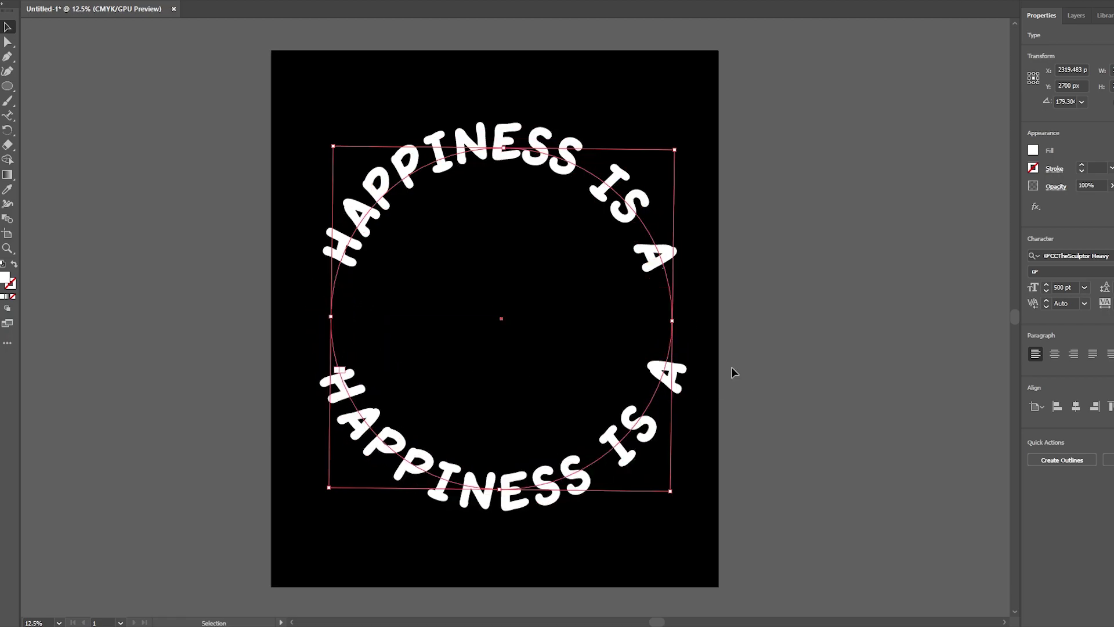
click(733, 377)
Set Align to Path to Ascender in the lower text's Type on a Path options
click(399, 190)
click(125, 1)
mouse_move(174, 107)
click(411, 179)
click(911, 242)
click(907, 253)
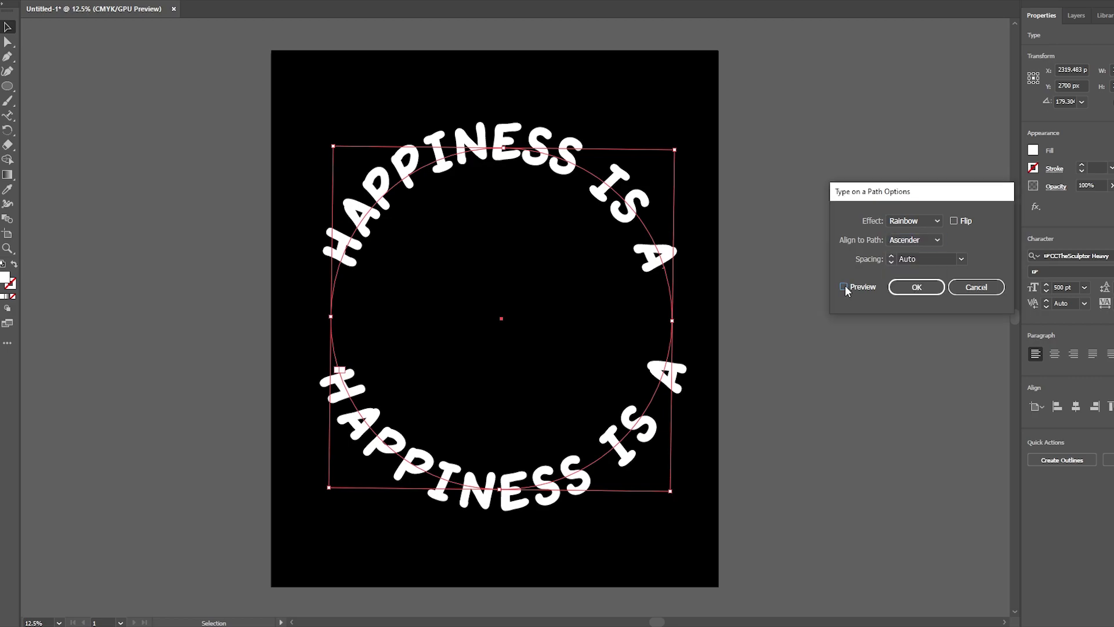
click(844, 287)
click(916, 287)
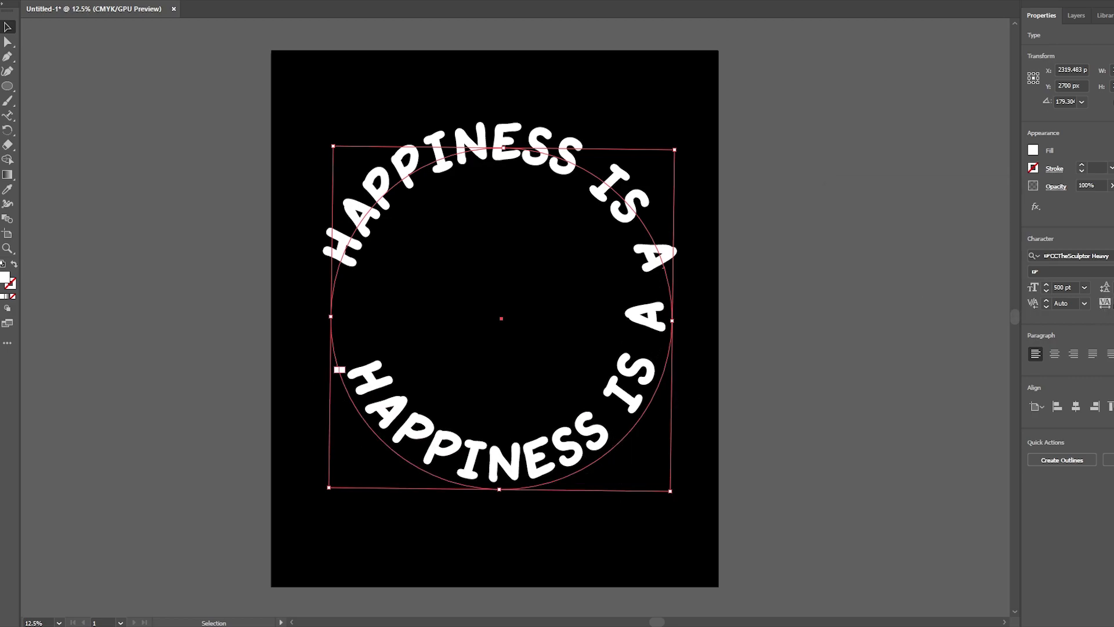
key(Return)
Replace the lower arc's text with WARM PUPPY
key(ctrl+a)
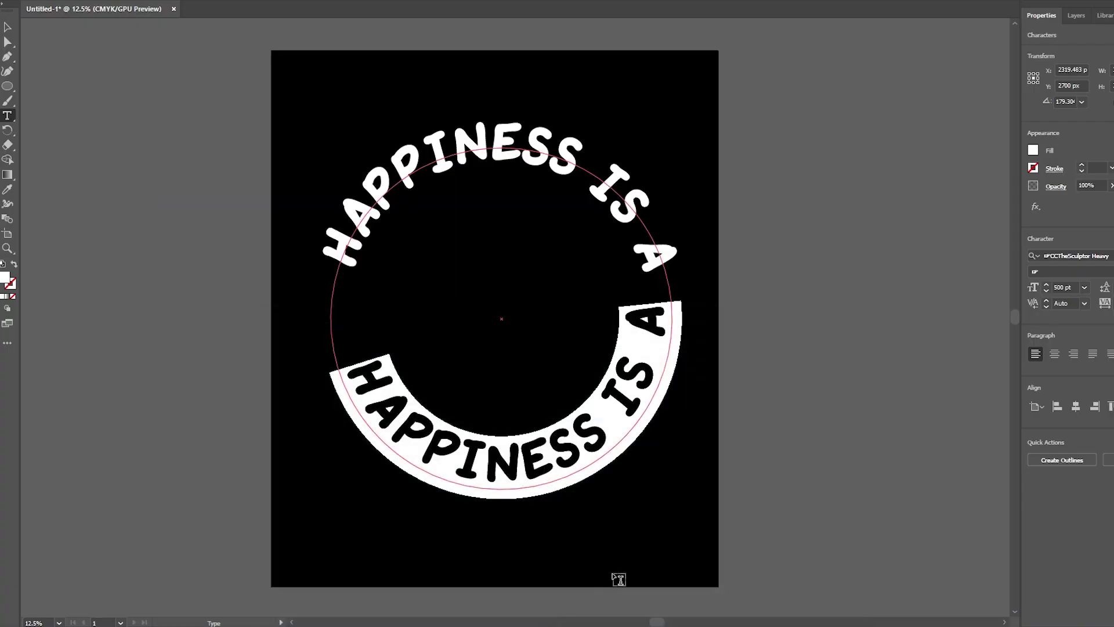
text(WARM PUPPT)
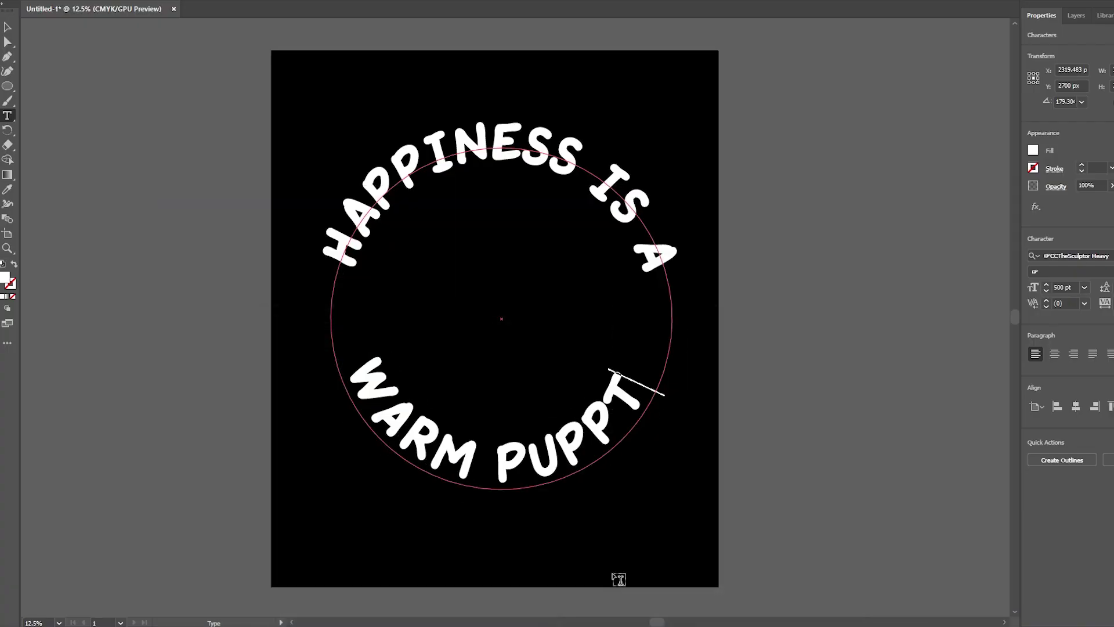
key(BackSpace)
text(Y)
key(Escape)
click(697, 360)
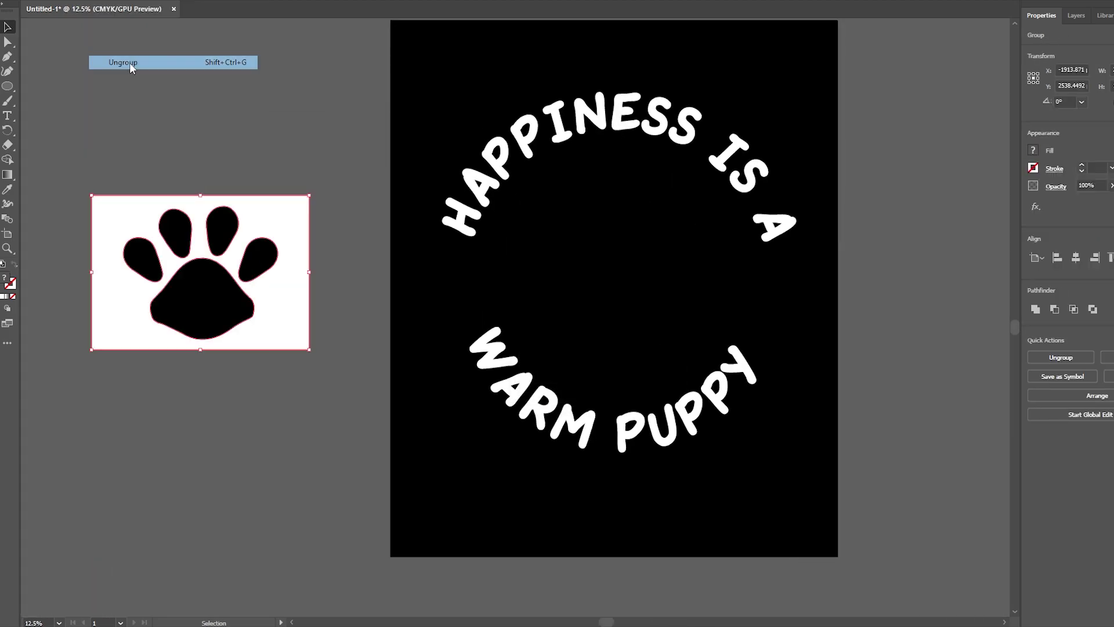
Separate the paw print from its white background and recolour it white by sampling the lettering
click(131, 62)
drag(224, 298, 237, 319)
key(i)
key(v)
key(o)
click(460, 206)
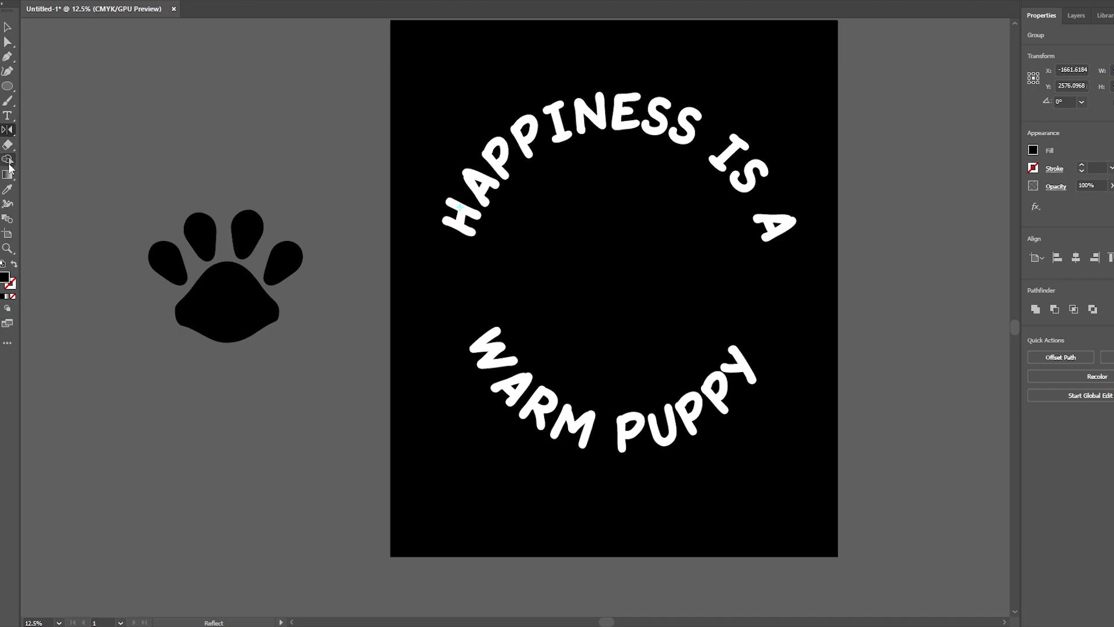
click(7, 189)
click(459, 218)
key(v)
Shrink the paw print and place one copy in each gap between the upper and lower text arcs
drag(303, 209, 214, 286)
drag(184, 322, 463, 291)
drag(464, 291, 771, 301)
scroll(741, 290, up, 2)
click(606, 314)
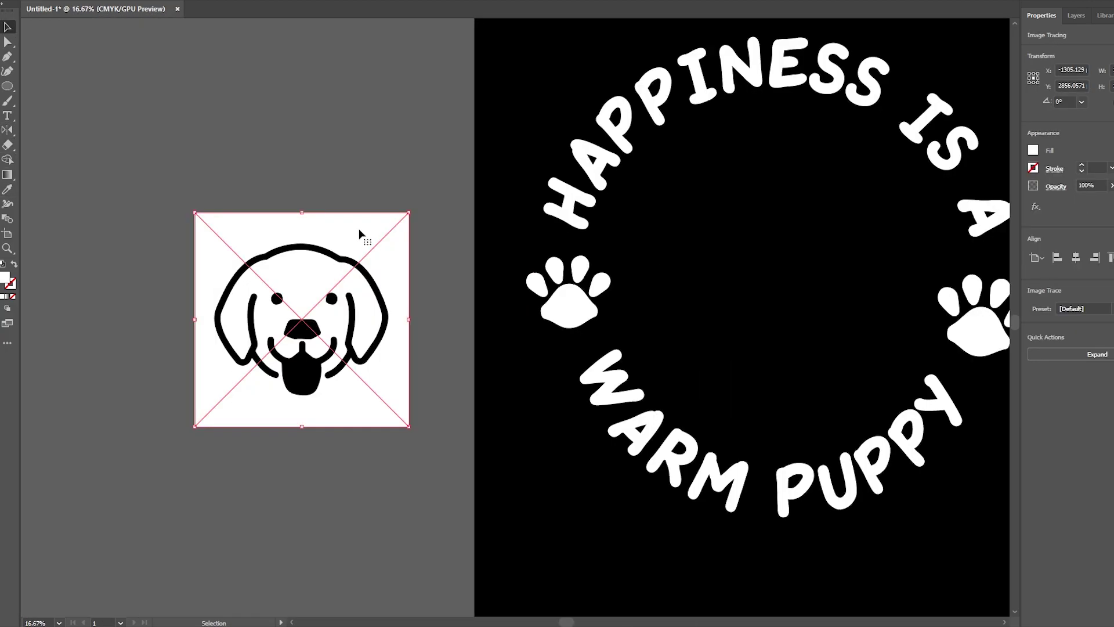
Isolate the dog face artwork by deleting its background and group the remaining parts
click(146, 135)
click(145, 58)
click(207, 175)
click(214, 232)
key(Delete)
drag(414, 212, 177, 459)
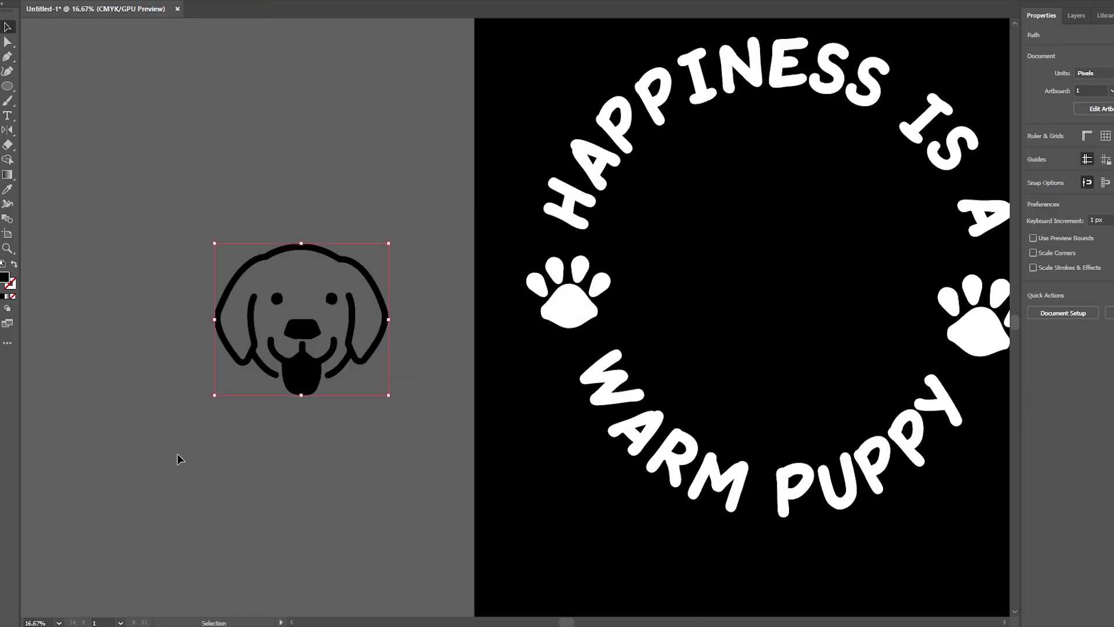
key(ctrl+g)
Recolour the dog face white and fit it, slightly enlarged, inside the circle of text
key(i)
click(569, 203)
key(v)
drag(389, 243, 424, 212)
drag(386, 264, 639, 249)
click(390, 264)
drag(390, 265, 839, 240)
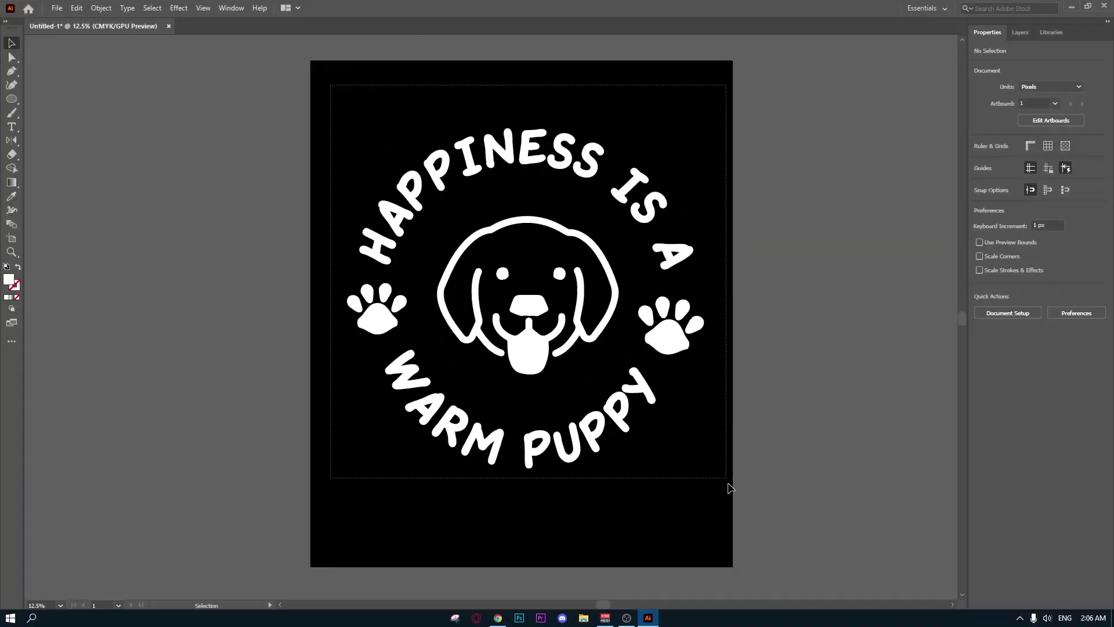
key(ctrl+a)
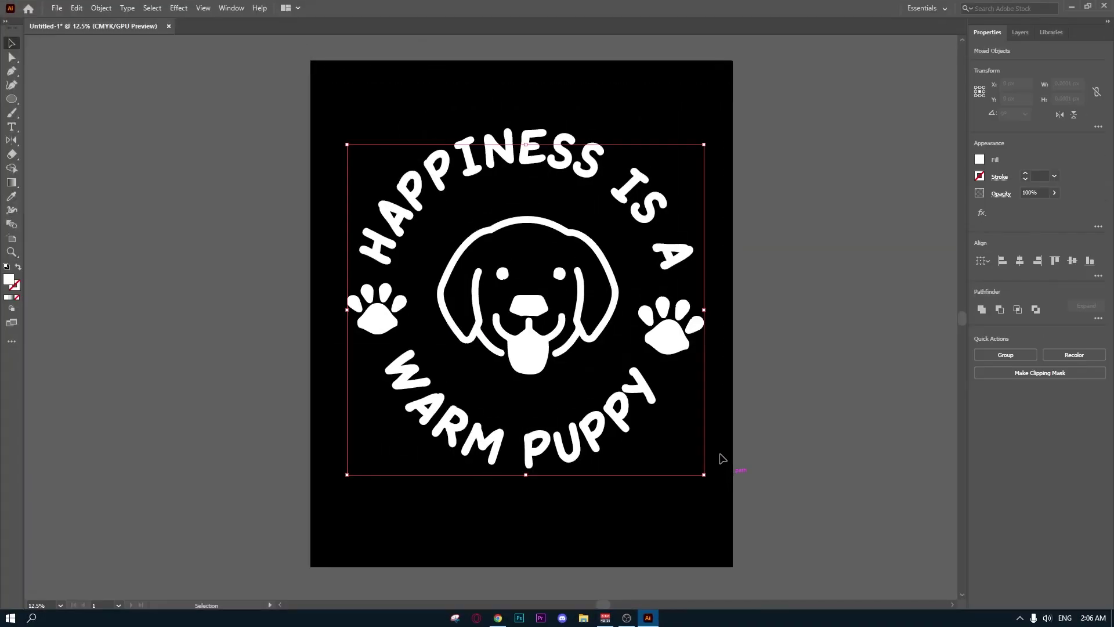
click(286, 126)
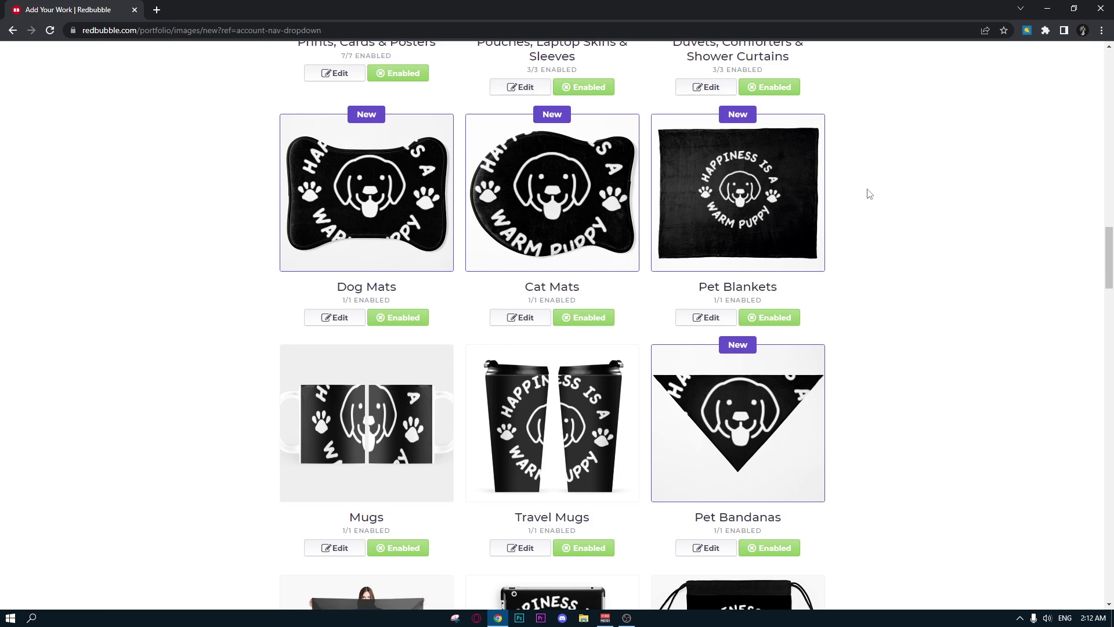
On the Redbubble upload page, scale the design to 32% on Cat Mats and 47% on Dog Mats
click(520, 317)
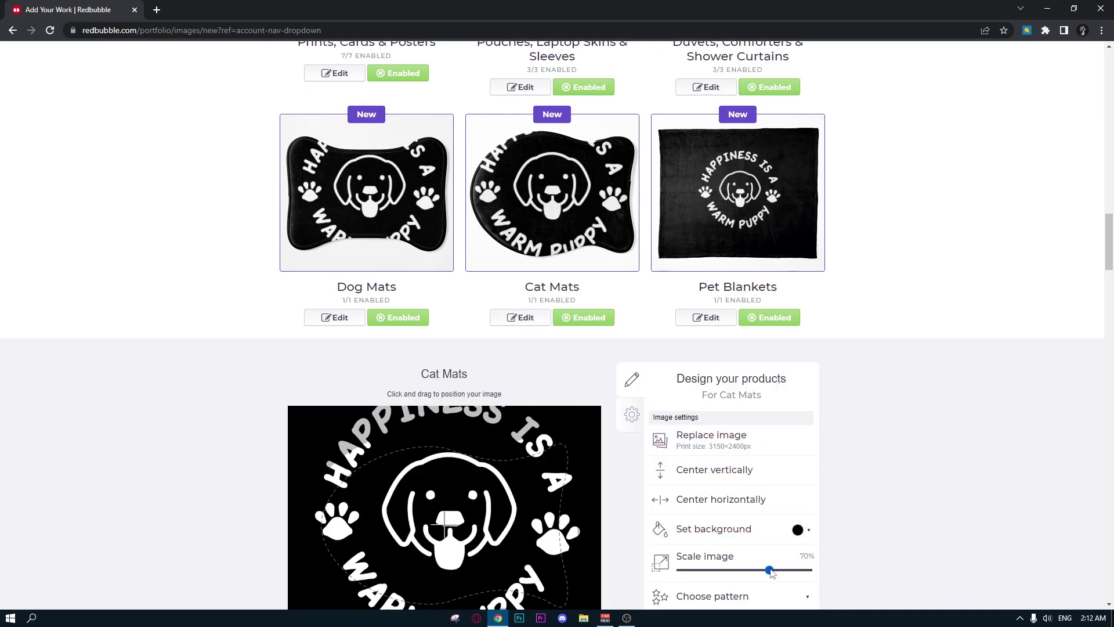
drag(772, 570, 721, 570)
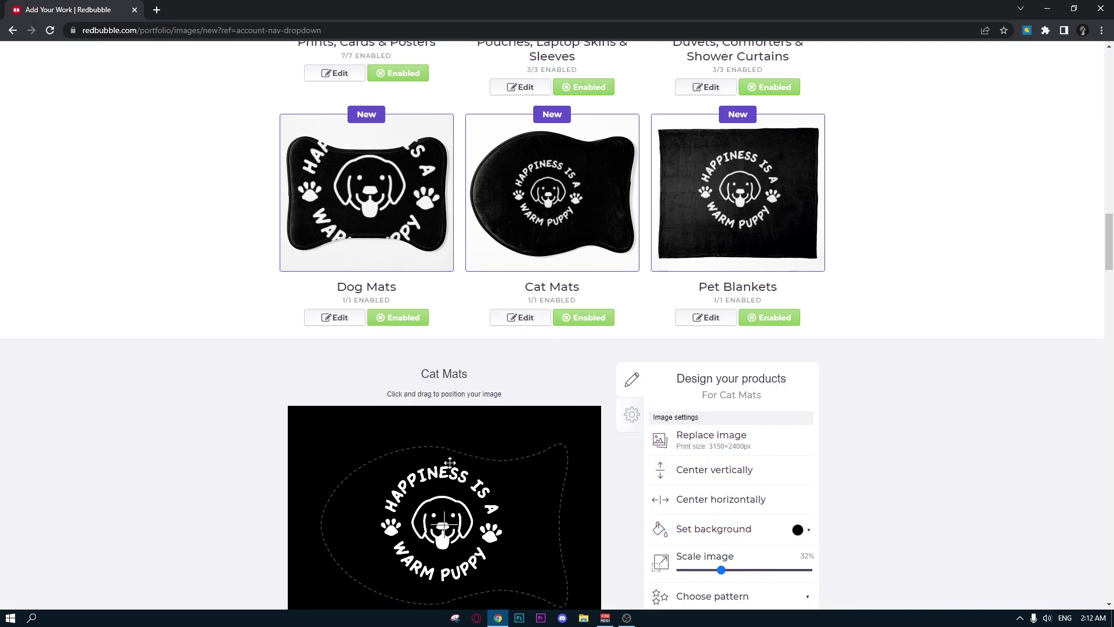
click(334, 318)
drag(808, 570, 740, 570)
drag(516, 500, 516, 504)
Reduce the scale of the design on the Pet Bandanas
scroll(738, 372, down, 8)
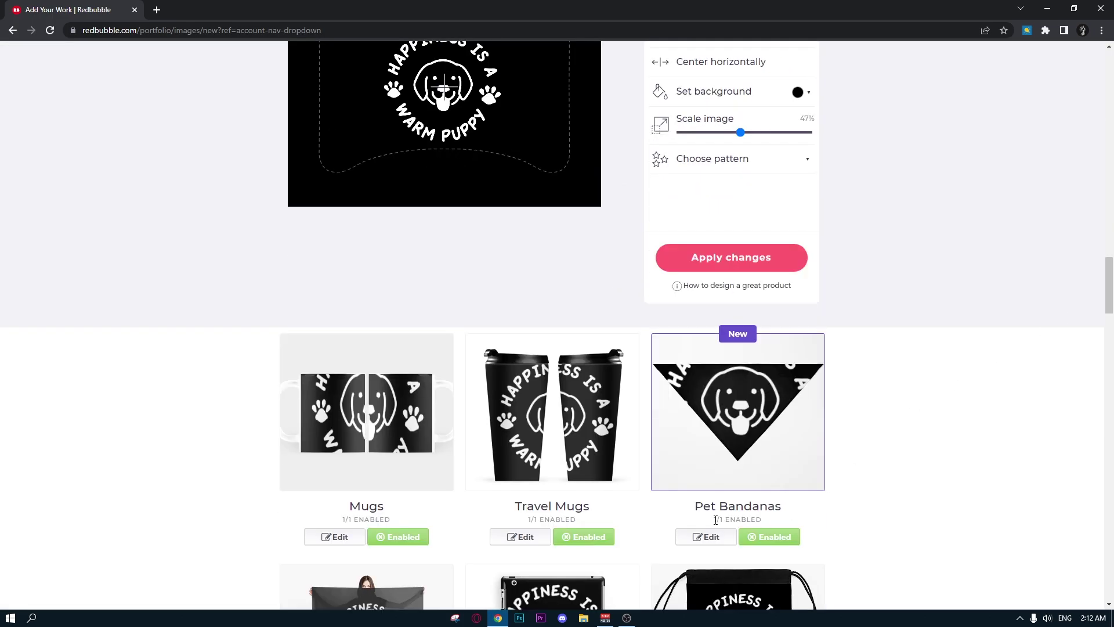
click(715, 535)
scroll(895, 386, up, 4)
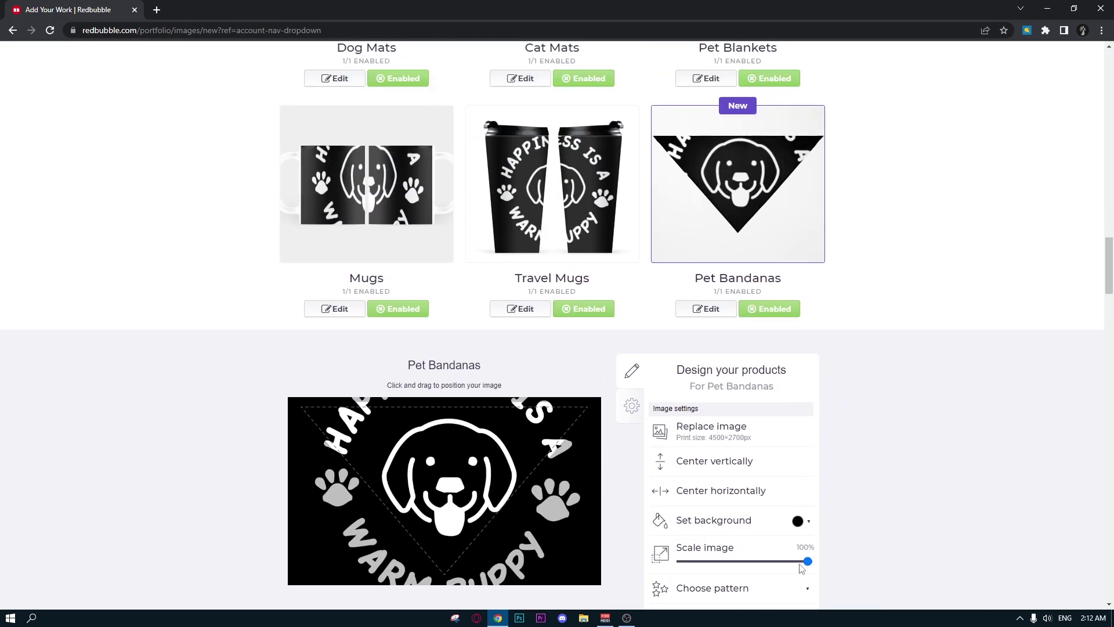
drag(805, 563, 779, 570)
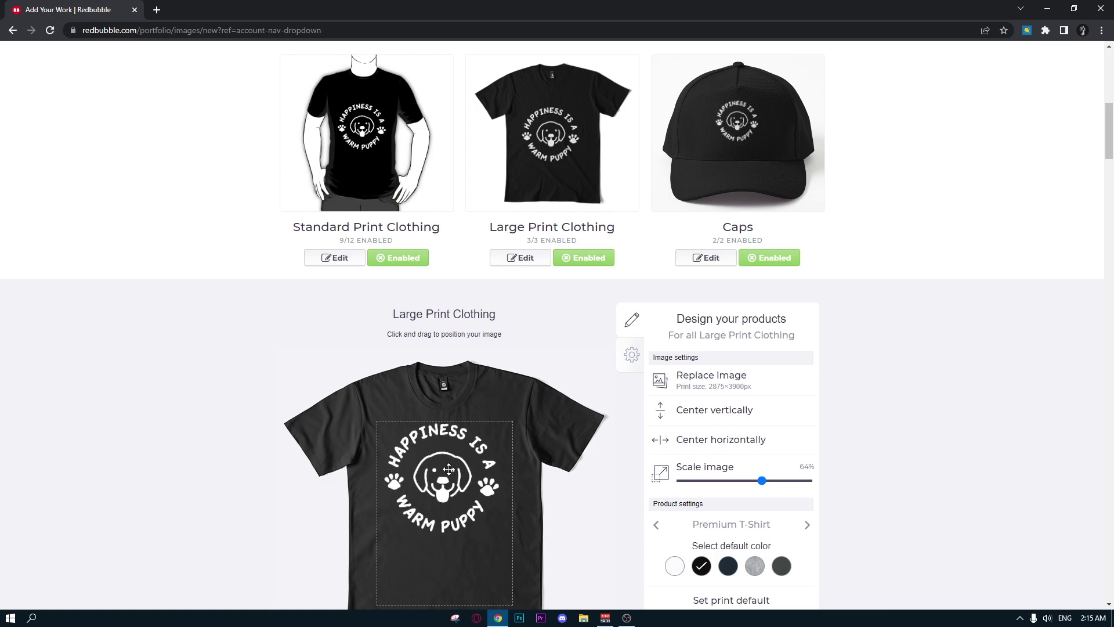
Move the design higher on the Standard Print Clothing T-shirt and apply the changes
click(334, 258)
drag(452, 439, 450, 423)
scroll(859, 360, down, 3)
click(766, 526)
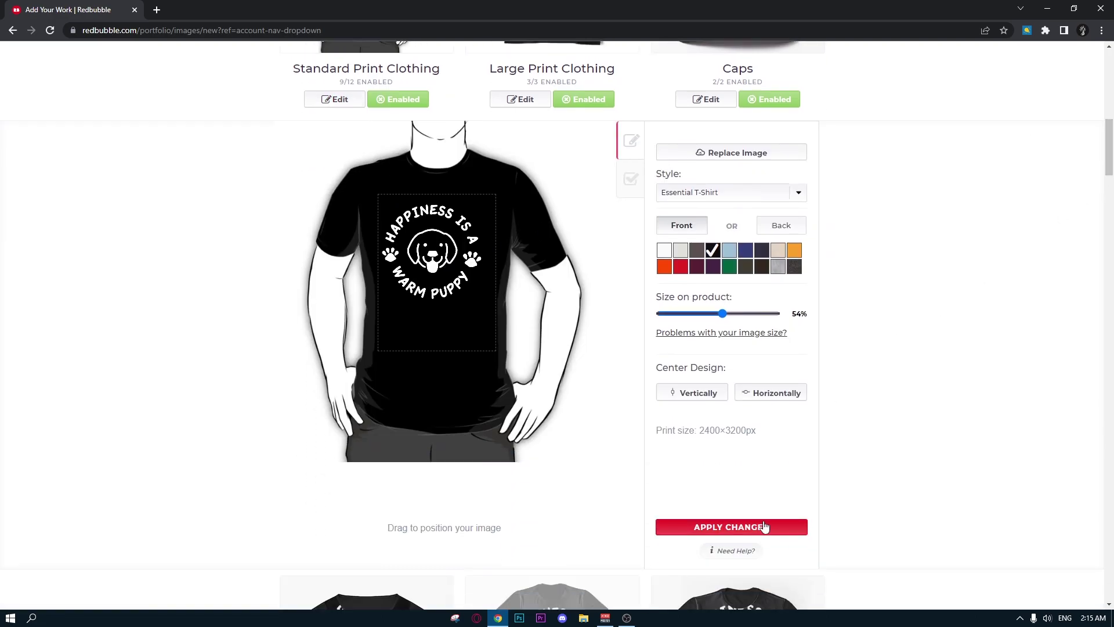
Enter "happiness is a warm puppy" as the work's title and copy it
click(781, 135)
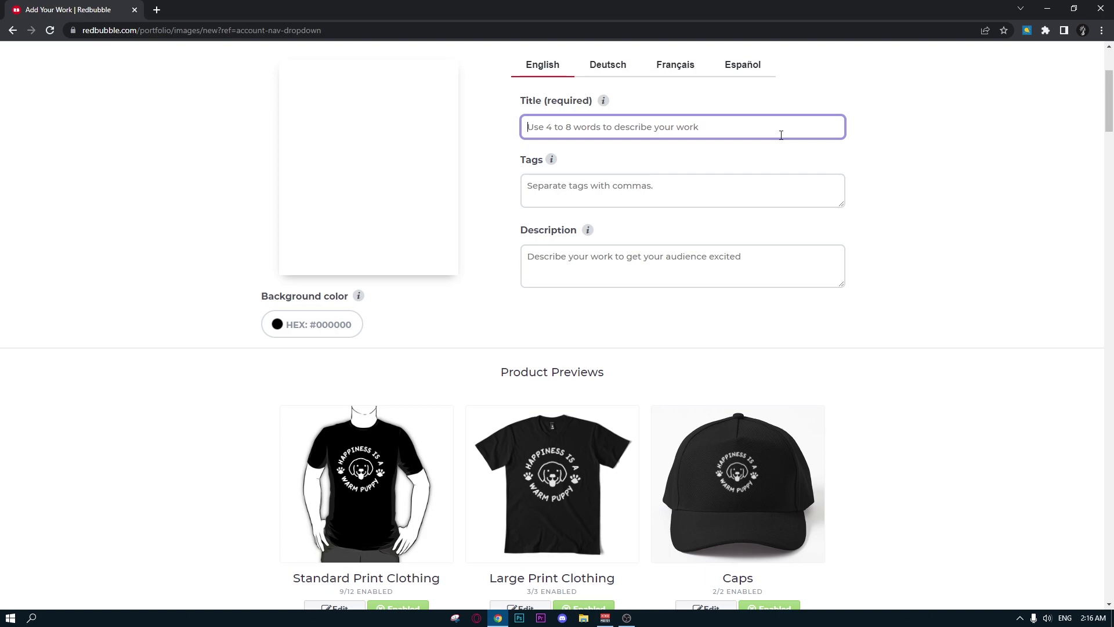
text(happiness is a warm puppy)
key(ctrl+a)
key(ctrl+c)
Fill in the tags "happiness is a warm puppy, funny dogs quote, dogs lovers, funny dog face"
click(548, 183)
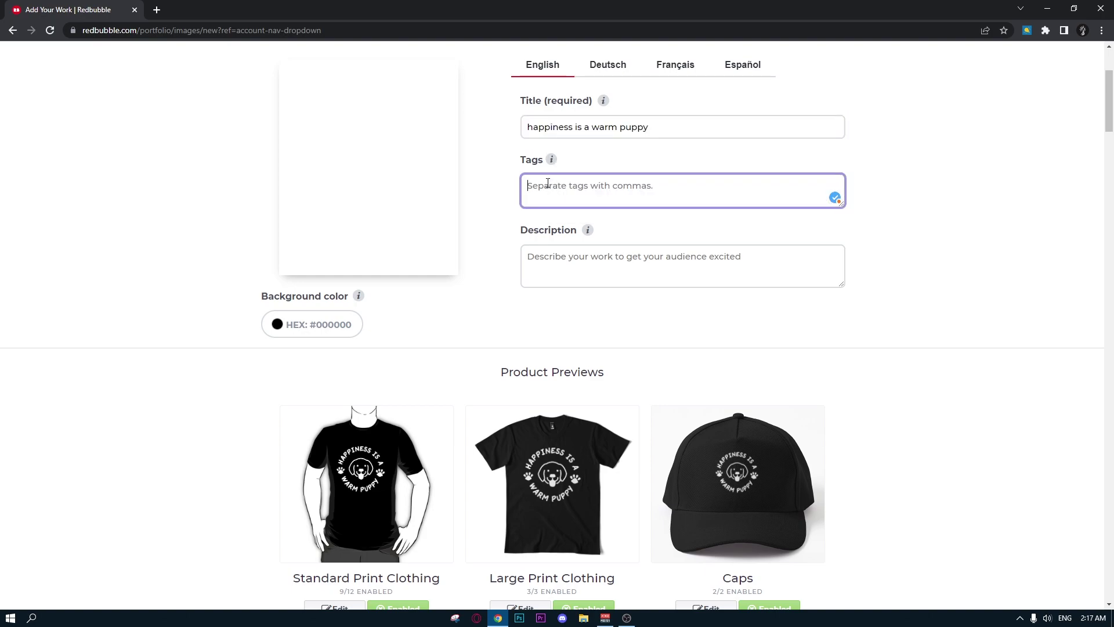
key(ctrl+v)
text(, )
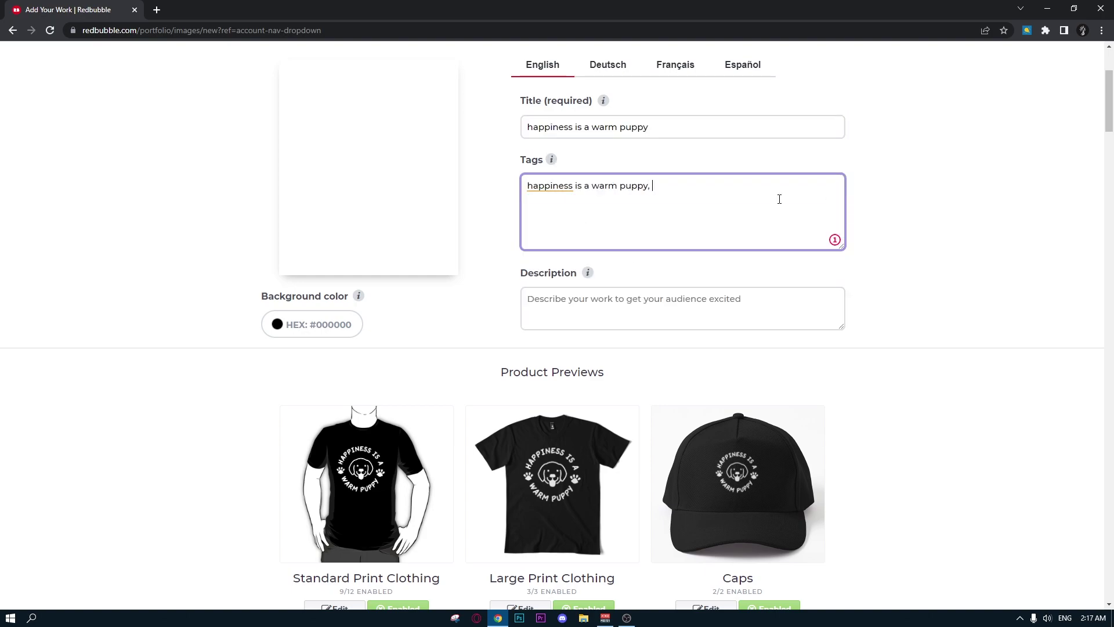
text(funny dogs quote, dogs lo)
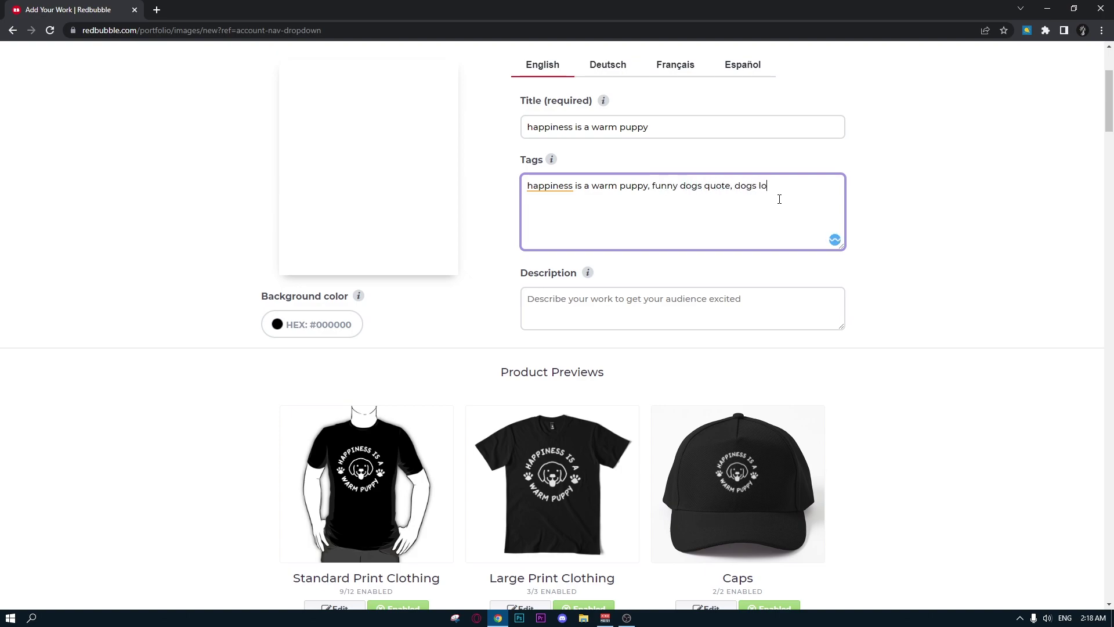
text(vers, funny dog face,)
Search Redbubble for "happiness is a warm puppy" and examine the product tags on competing T-shirt listings
drag(282, 72, 436, 72)
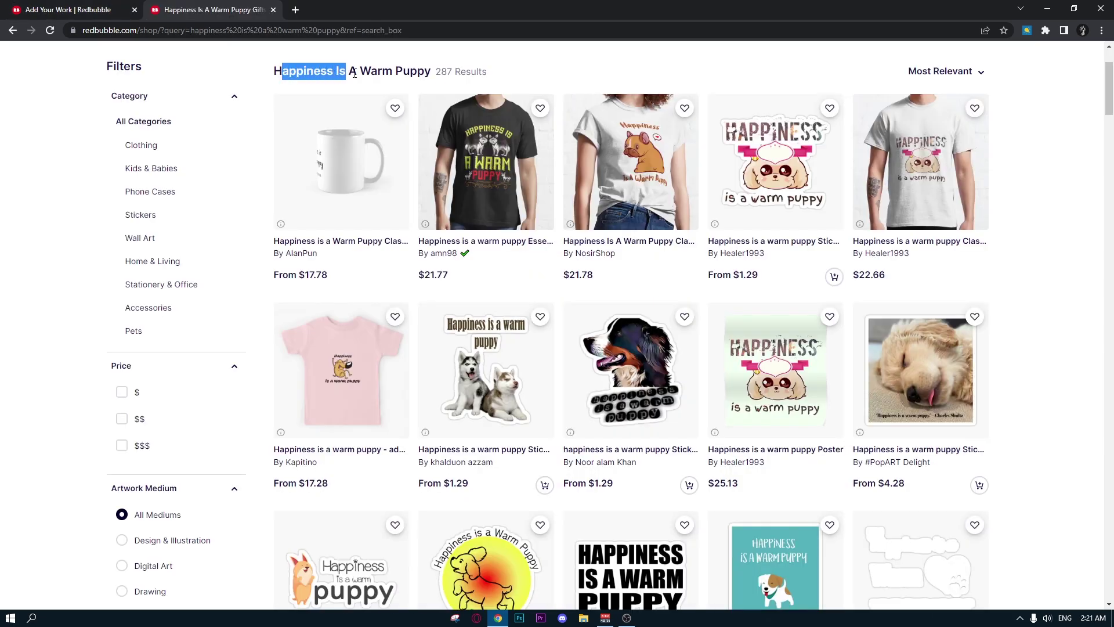
click(433, 72)
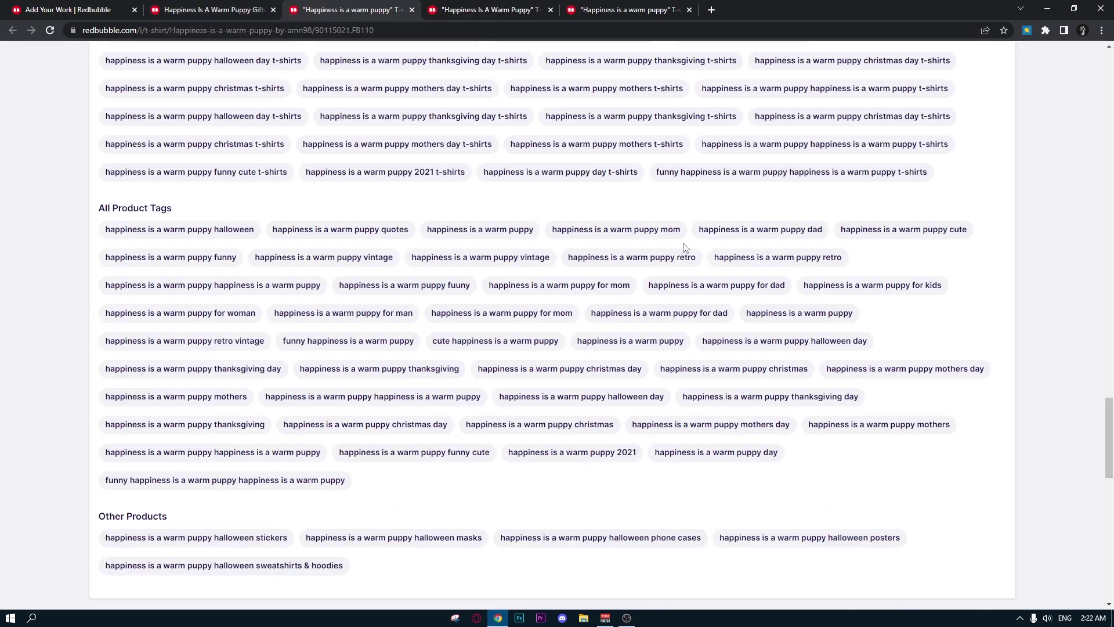
drag(682, 230, 635, 230)
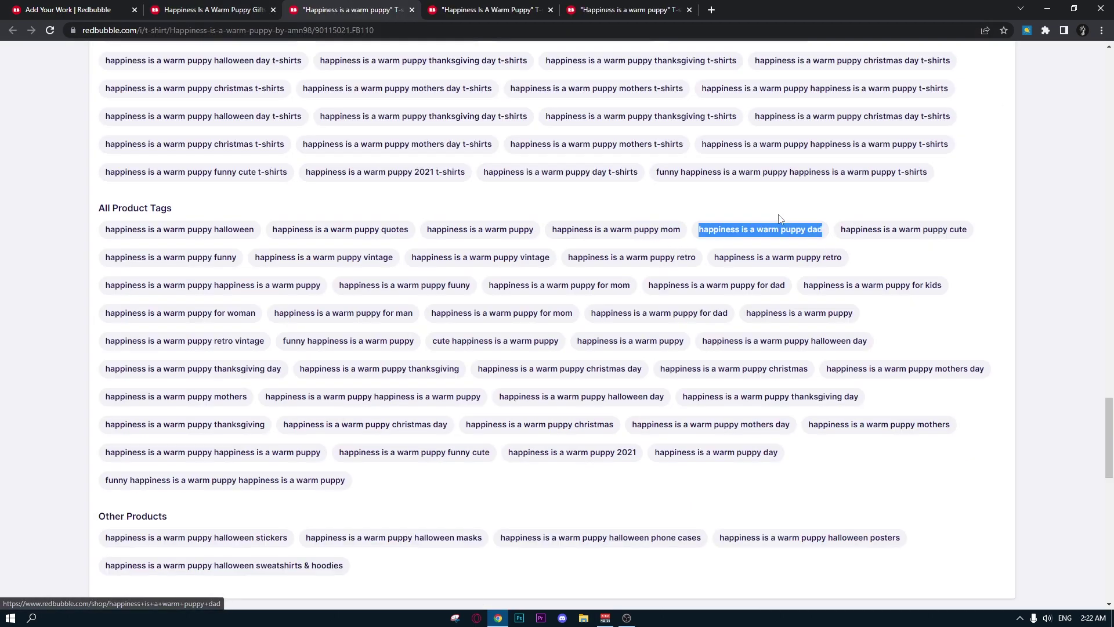
Return to the upload form and add the tags "dog dad gift, mom dad"
click(123, 6)
click(592, 210)
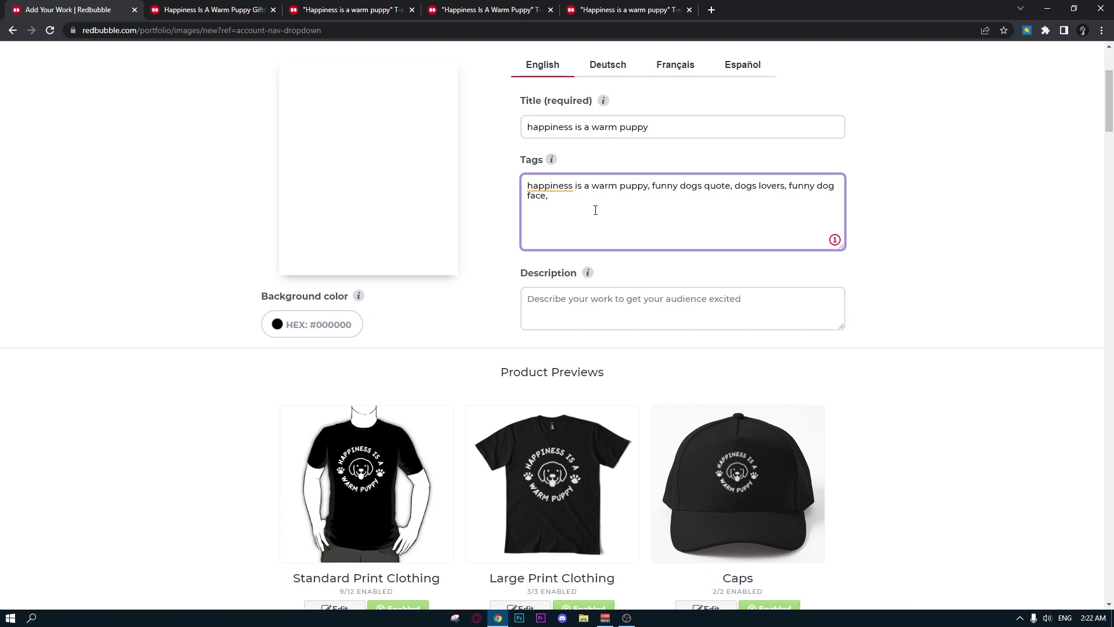
text(dog dad gift, mom dad gift,)
Examine the product tags of another competing "Happiness Is A Warm Puppy" T-shirt for more tag ideas
drag(907, 302, 749, 302)
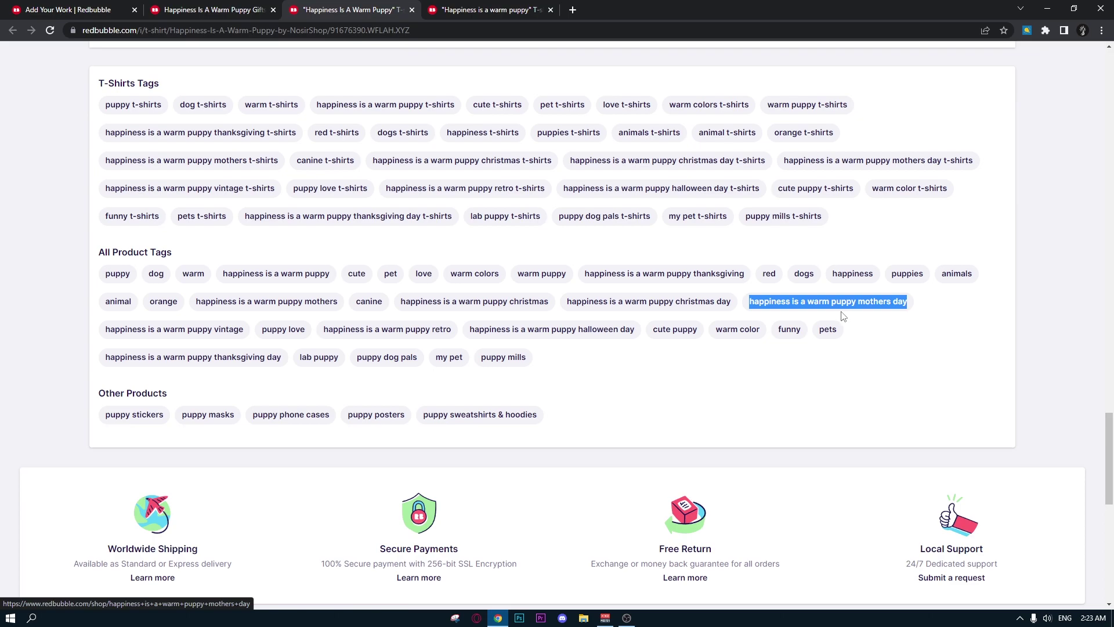
click(900, 323)
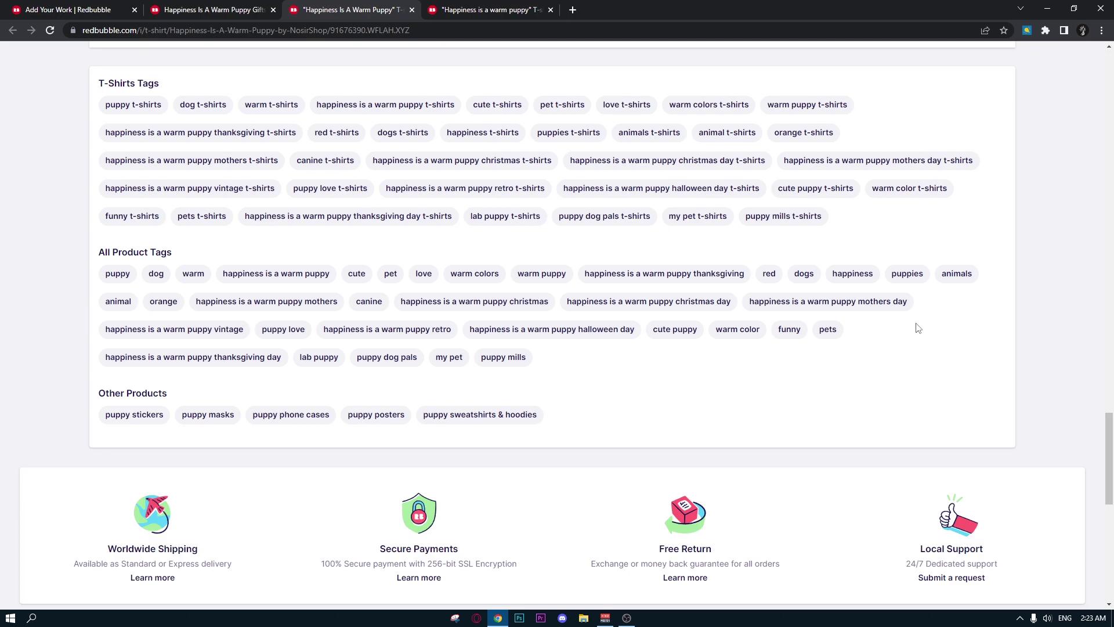
Return to the upload form and add the tag "happiness is a warm puppy father's day", reusing the title text
drag(916, 323, 752, 302)
click(89, 5)
click(664, 127)
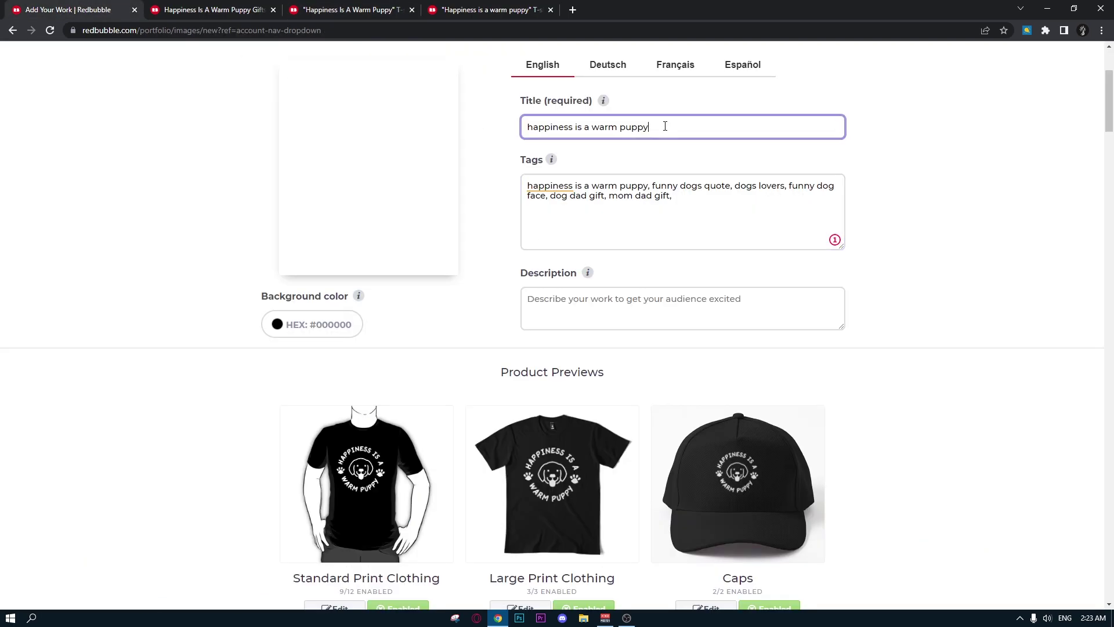
key(ctrl+a)
click(727, 209)
key(ctrl+v)
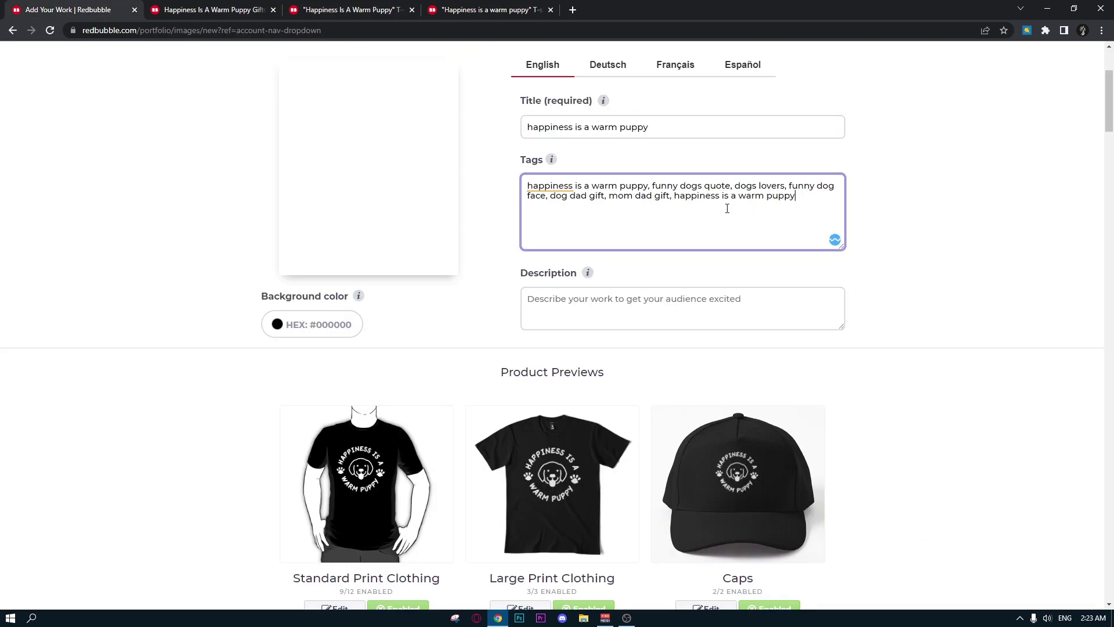
text(father's day,)
drag(674, 196, 784, 231)
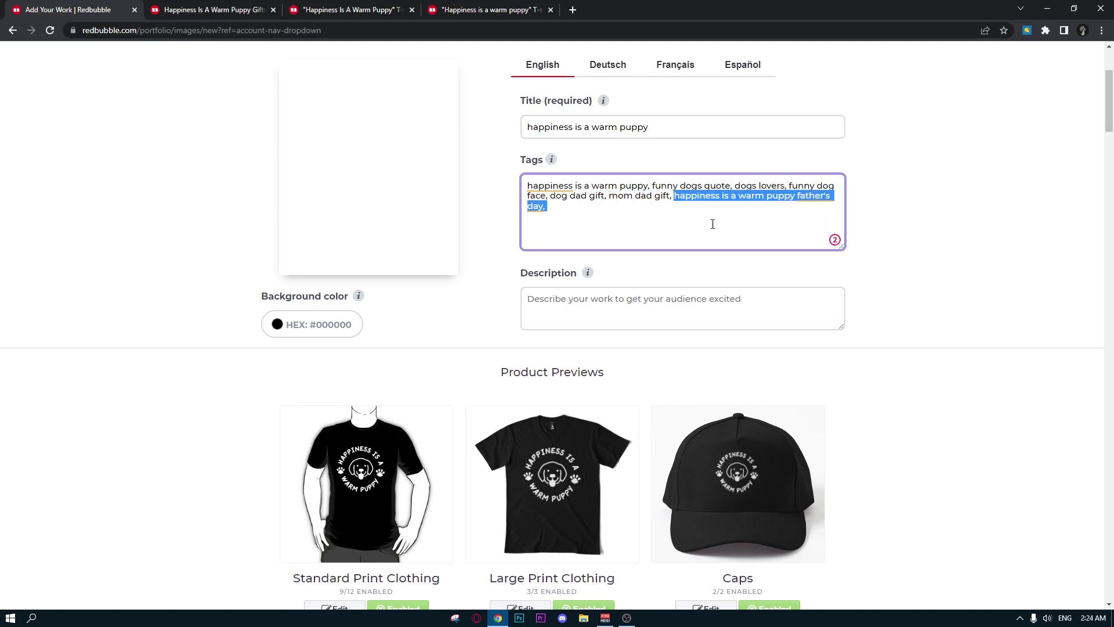
Add the tags "funny puppy, puppy love, pets quotes, puppy mills", drawing on the competing listing's product tags
drag(575, 206, 601, 210)
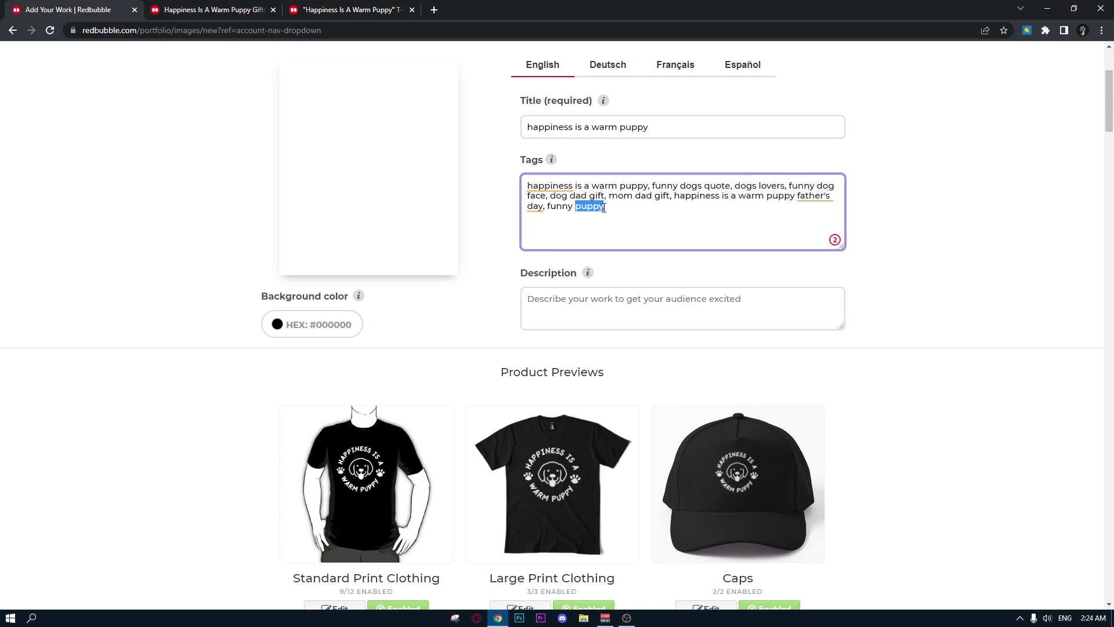
click(621, 206)
drag(307, 328, 262, 341)
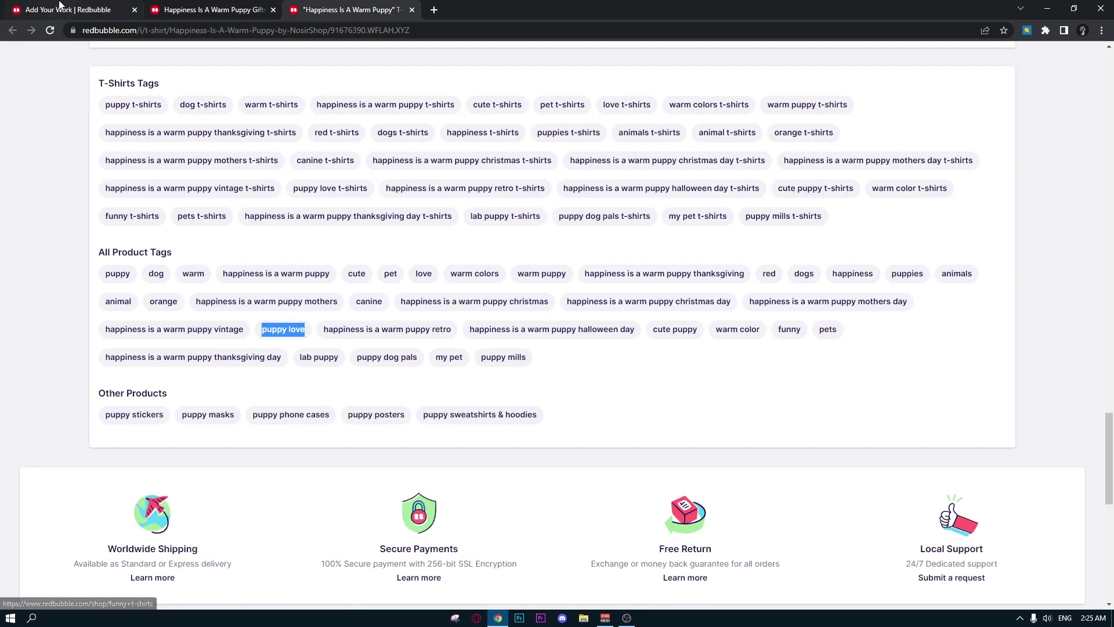
click(62, 9)
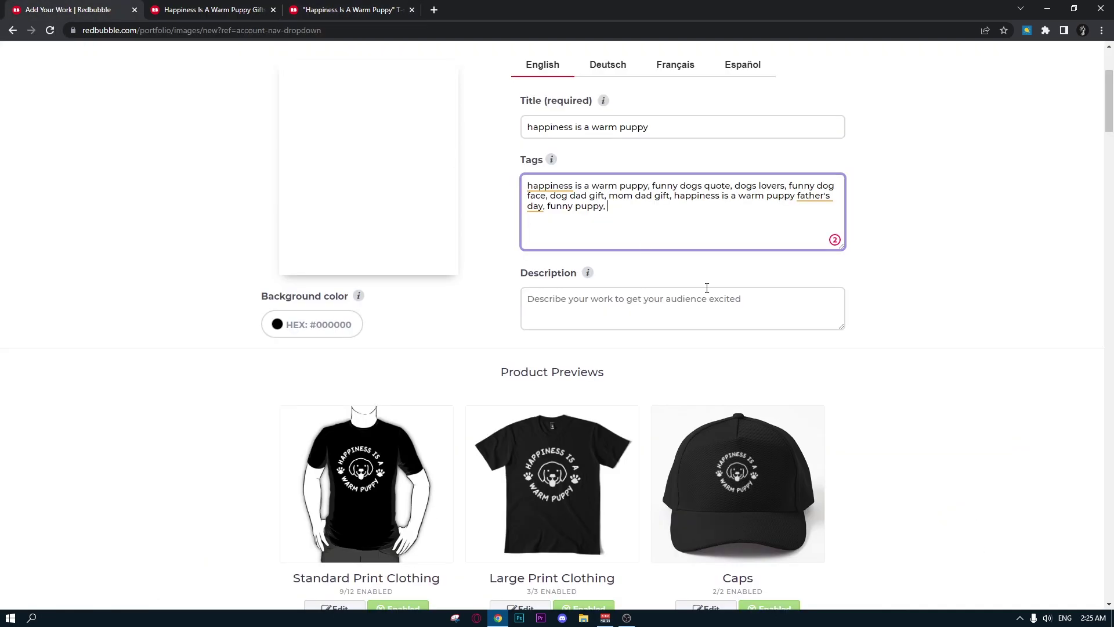
key(ctrl+v)
text(pets quotes)
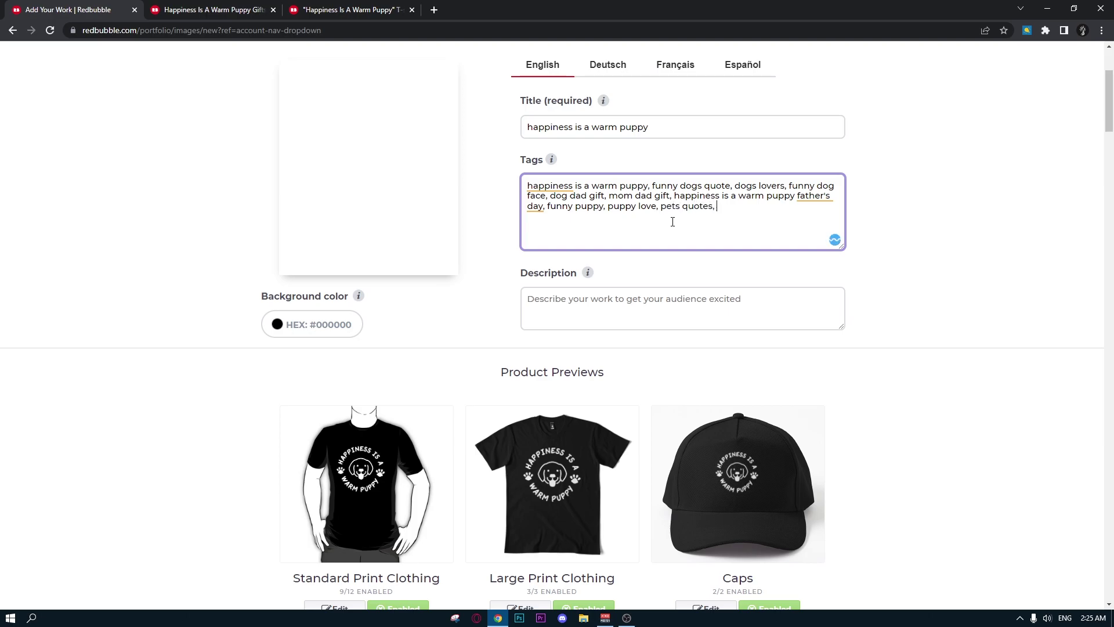
key(ctrl+v)
drag(672, 222, 526, 152)
Begin the work's description with "this design is a great gift for dog lovers"
click(543, 303)
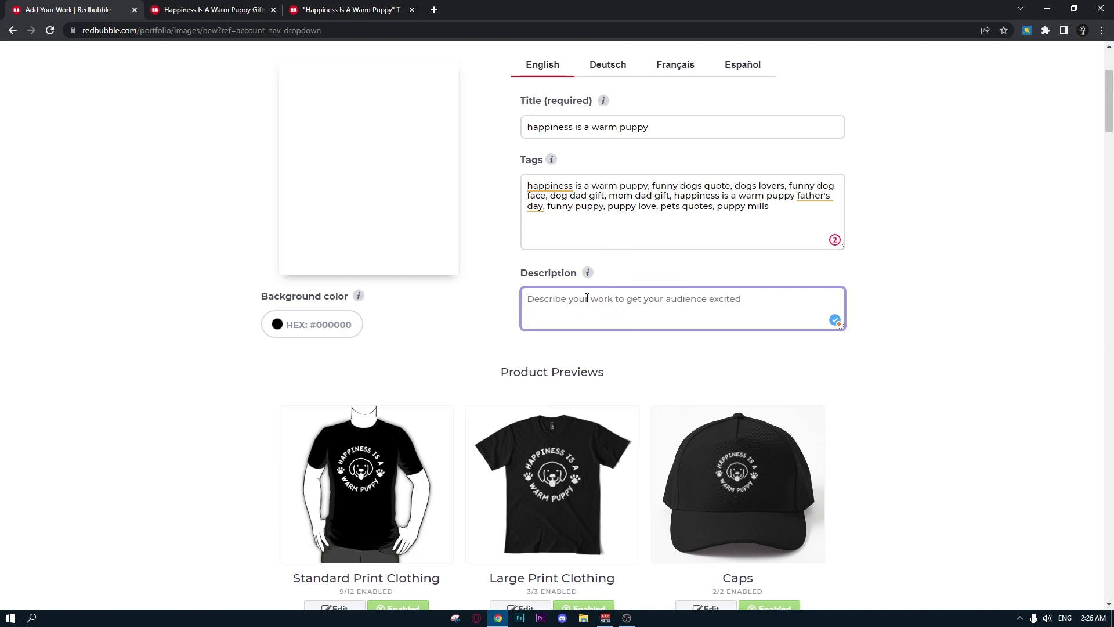
text(this)
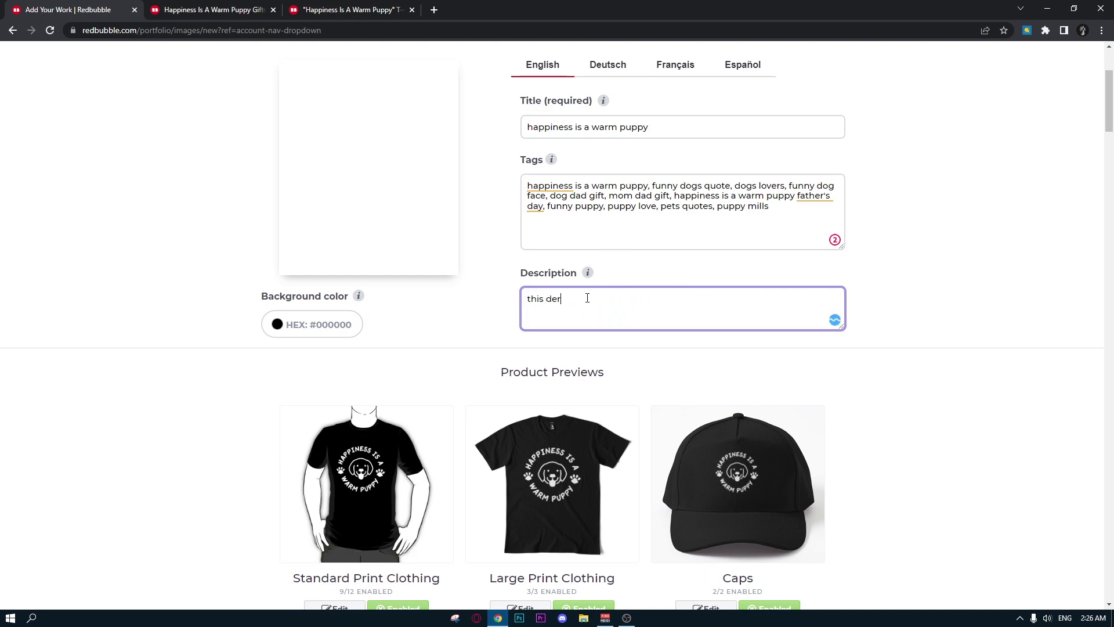
text( der)
key(BackSpace)
text(sign is a great gift for dog lovers)
Extend the description with "puppy mills and happiness is a warm puppy.", copying the phrases from the tags and title
double_click(720, 210)
drag(719, 210, 786, 242)
click(739, 301)
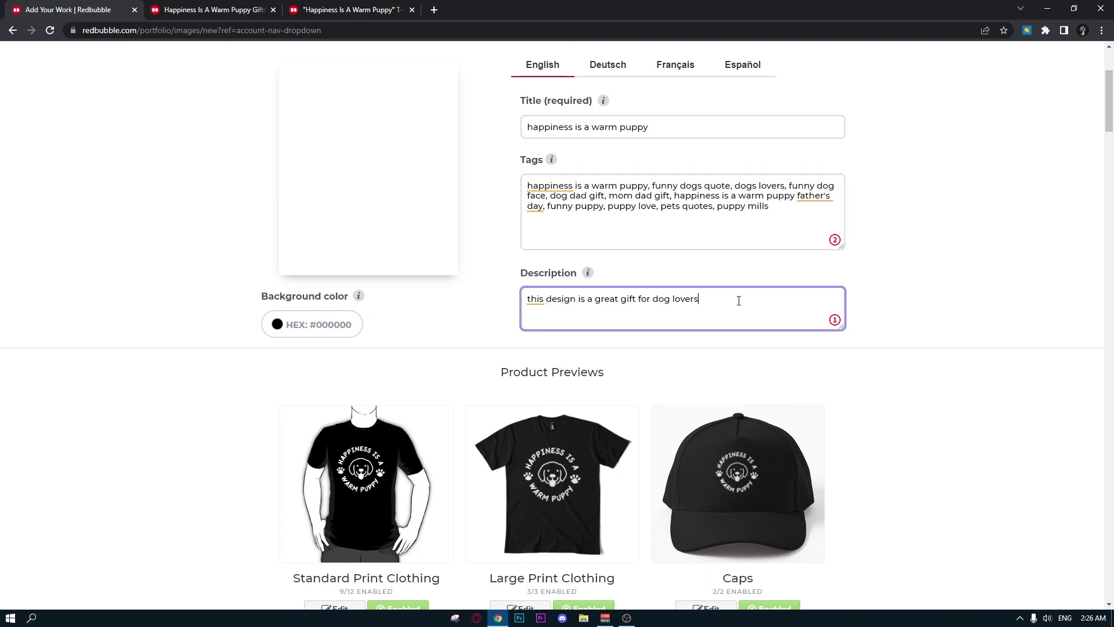
key(ctrl+v)
text(and)
drag(649, 138, 485, 119)
key(ctrl+c)
click(796, 306)
key(ctrl+v)
click(892, 267)
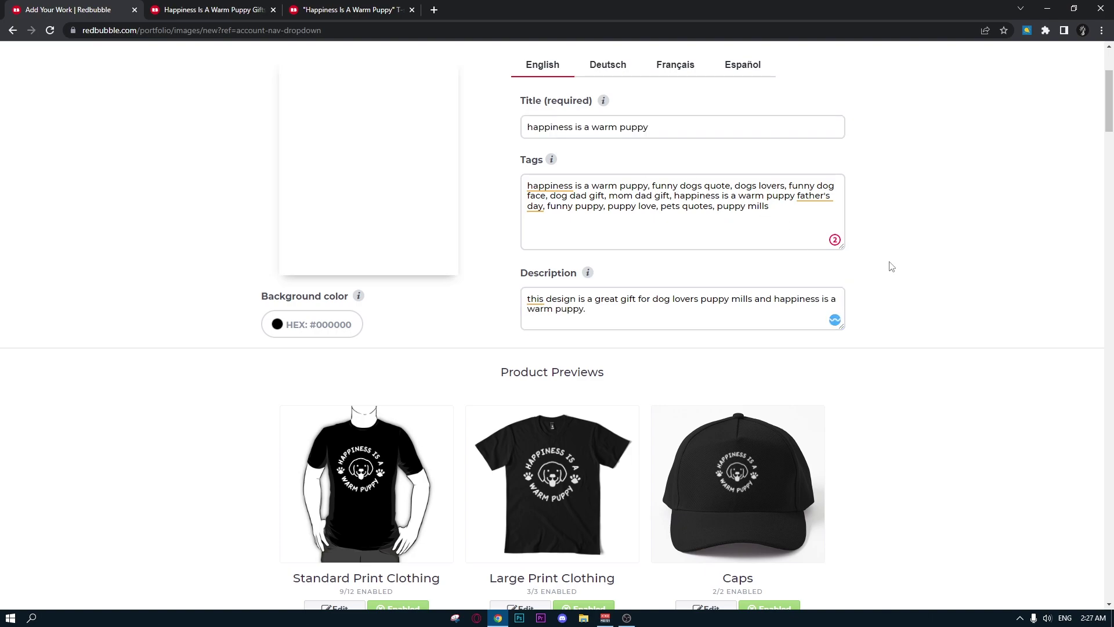
Set the default shop product to Dog Mat and confirm the right to sell products containing this artwork
scroll(1051, 109, down, 20)
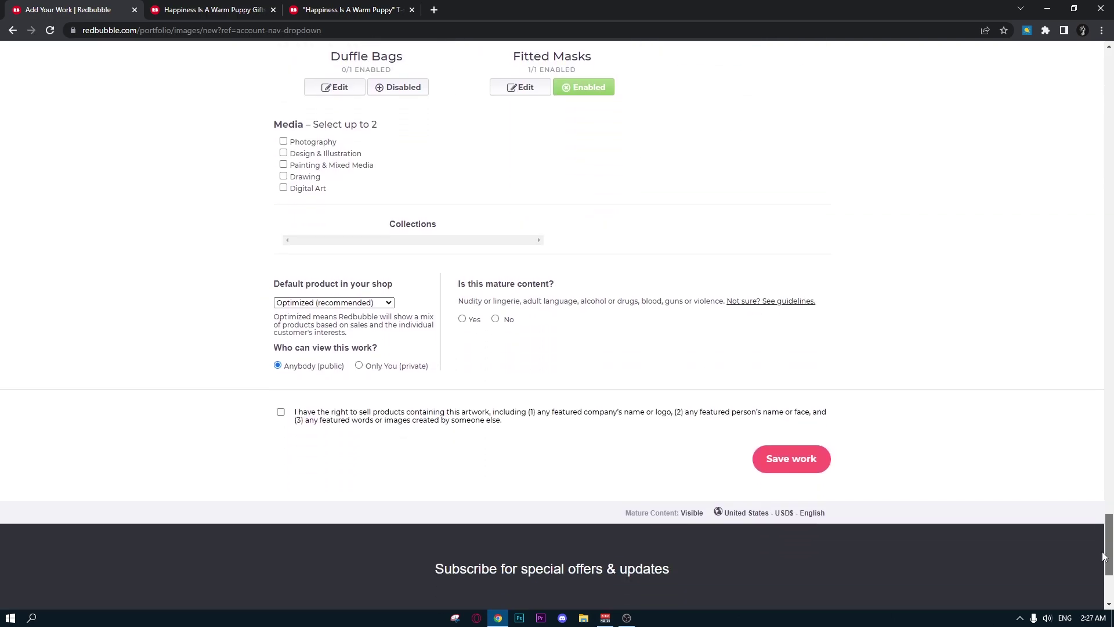
click(336, 304)
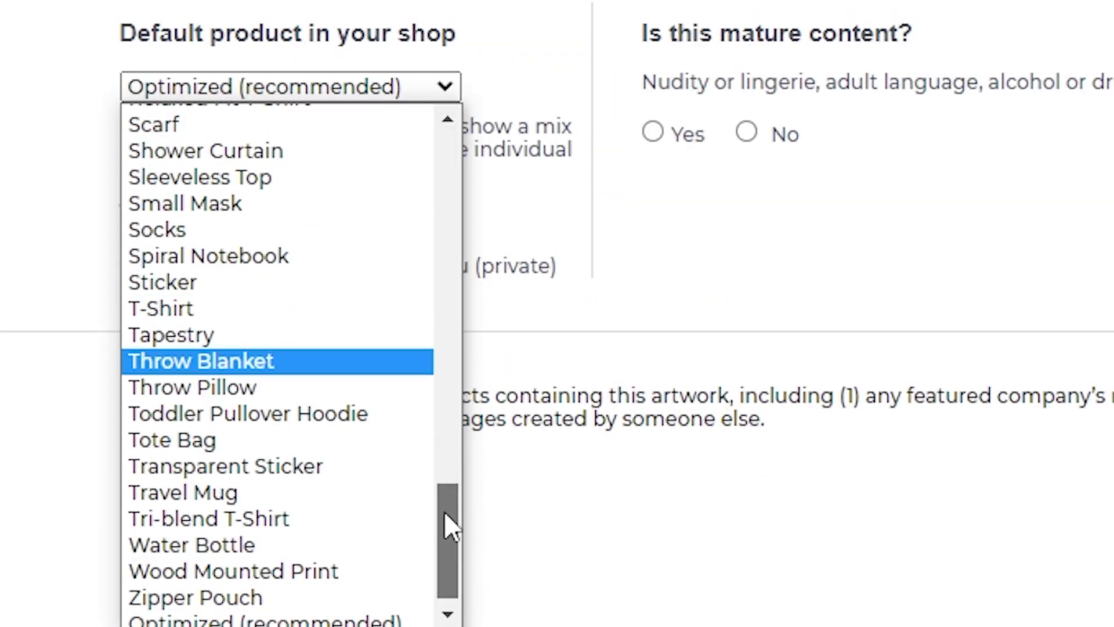
drag(445, 514, 212, 288)
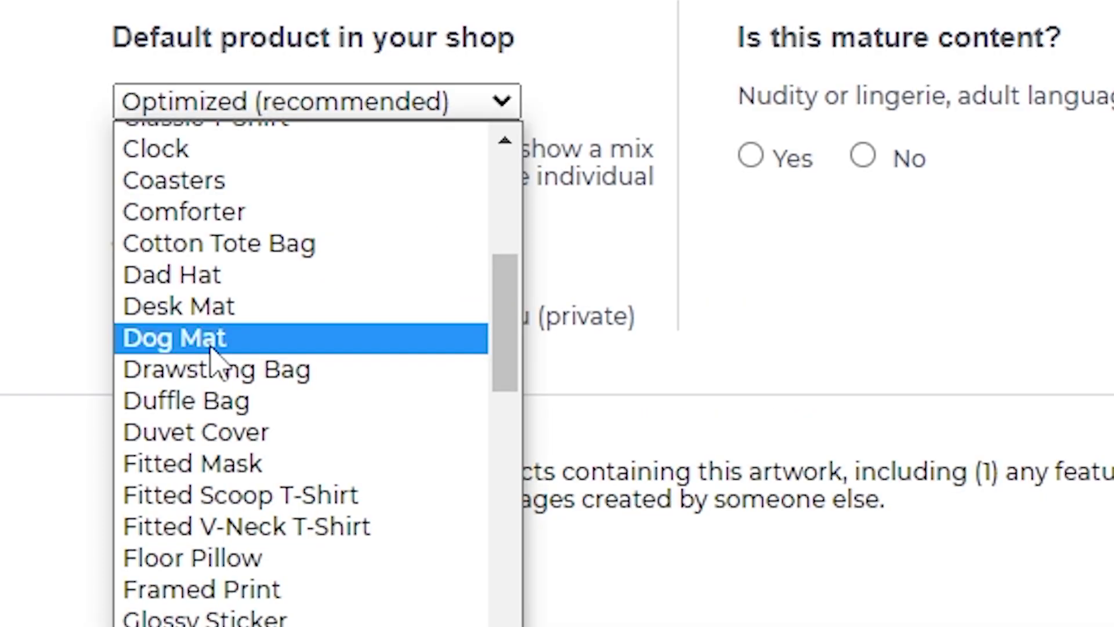
click(299, 376)
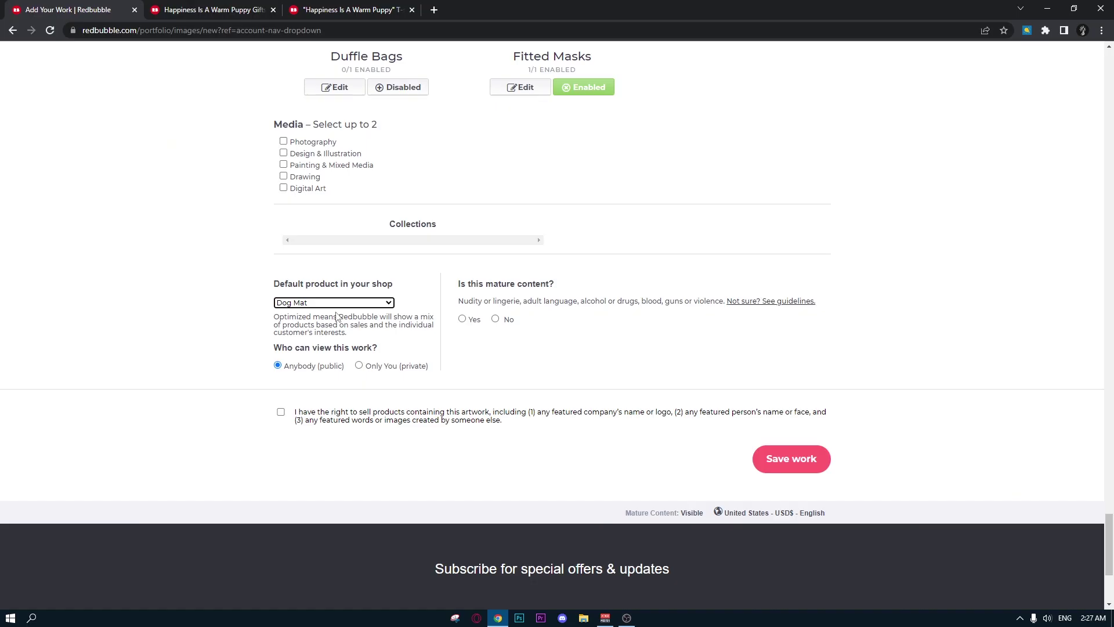
click(439, 414)
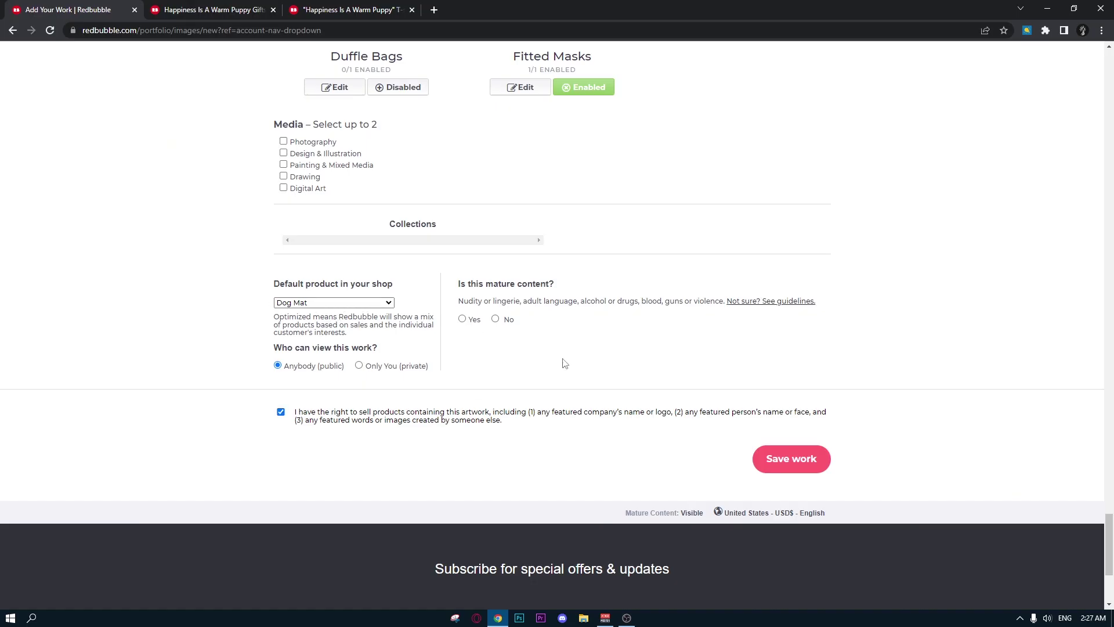